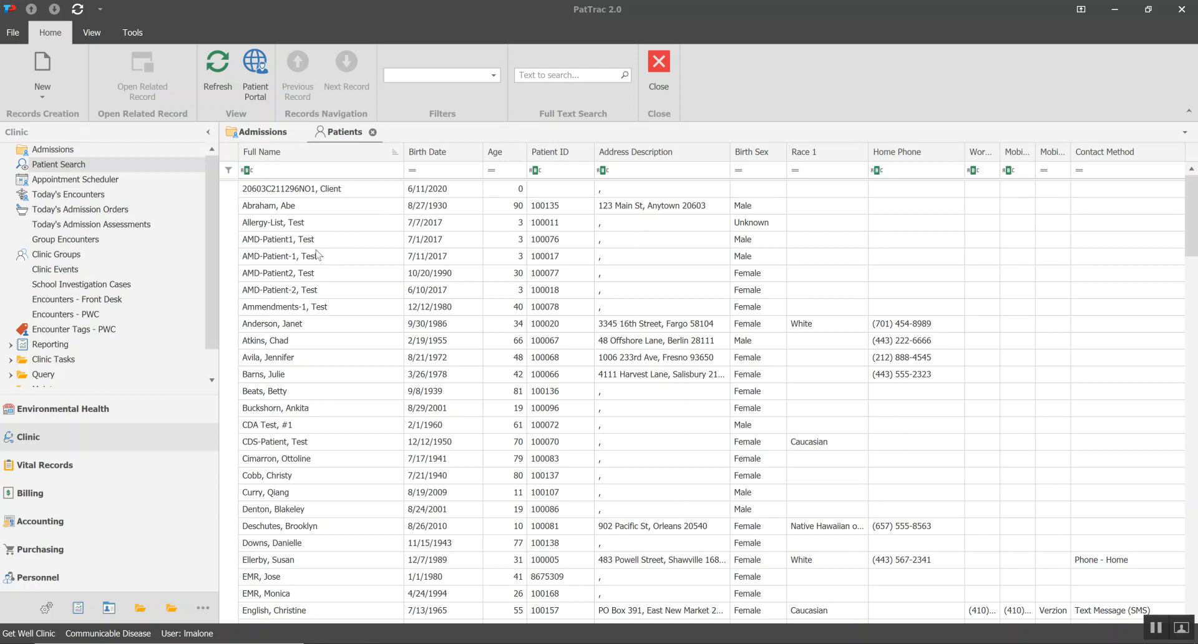
# Examine the open Admissions and Patients lists and their filter rows, finishing on the Patients list
pyautogui.click(248, 134)
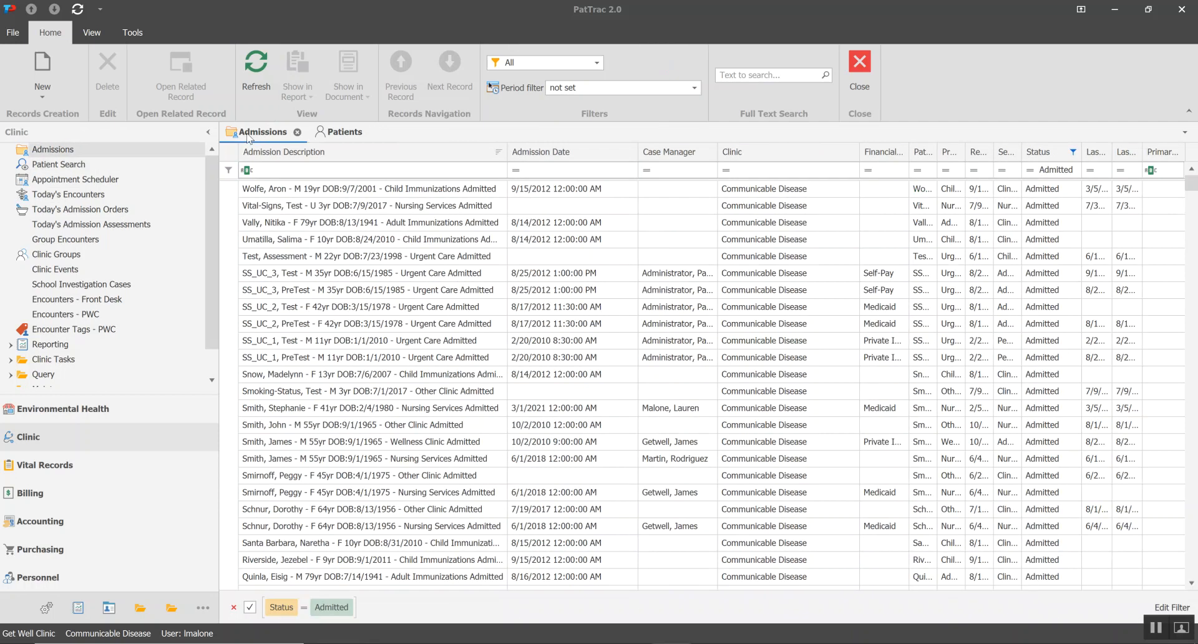
pyautogui.click(333, 132)
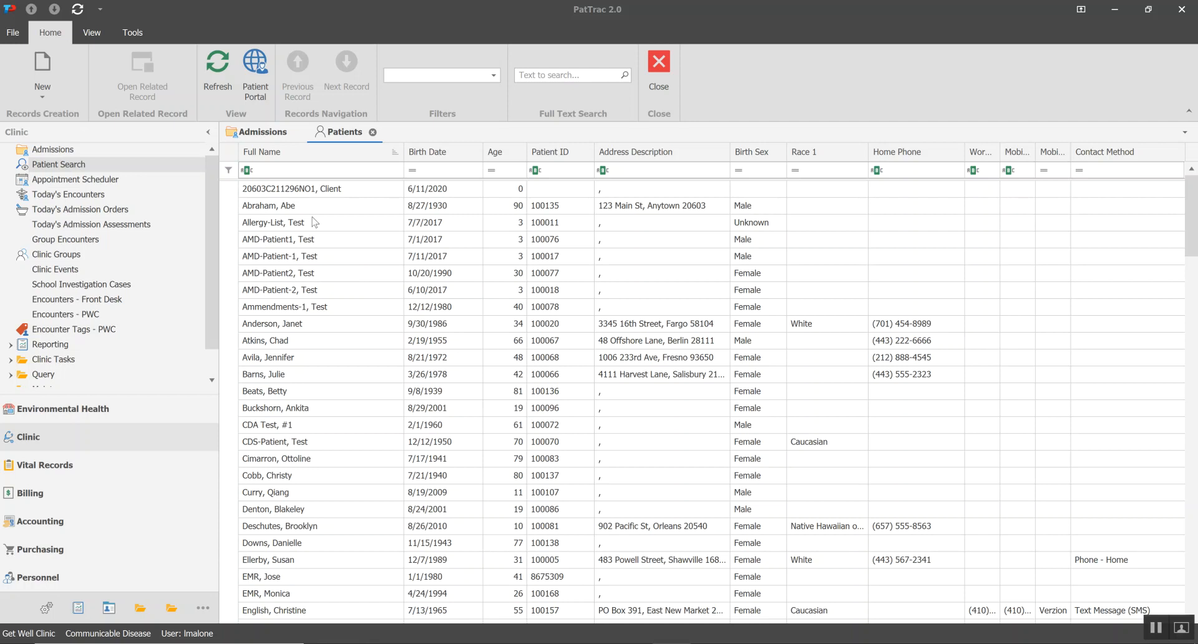
pyautogui.click(256, 136)
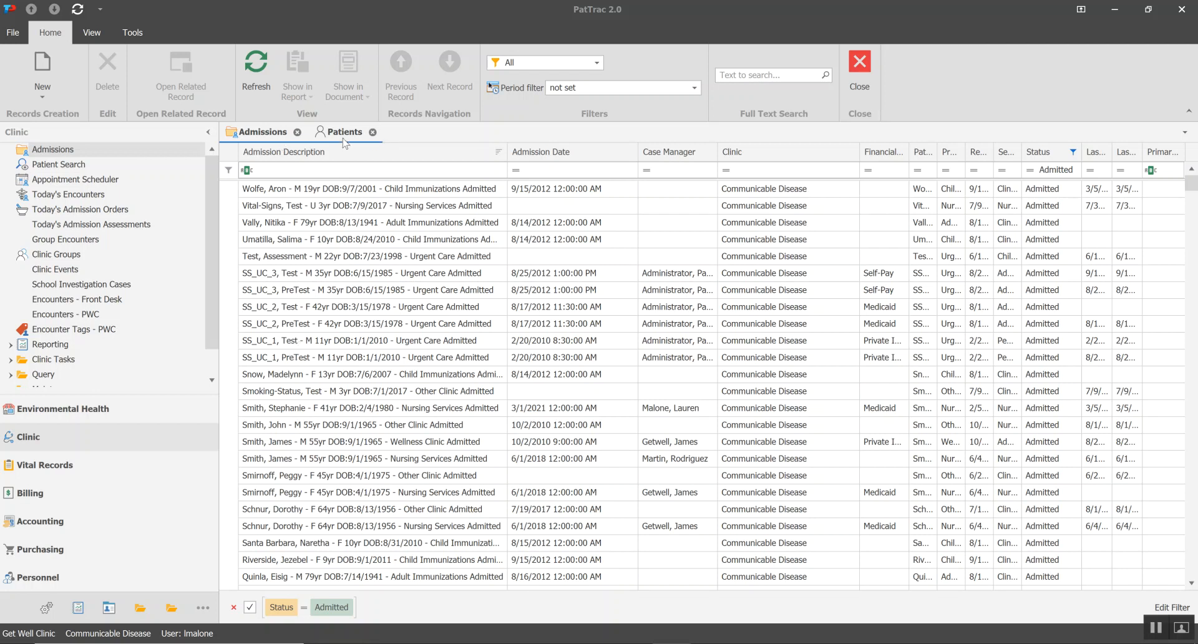
pyautogui.click(343, 132)
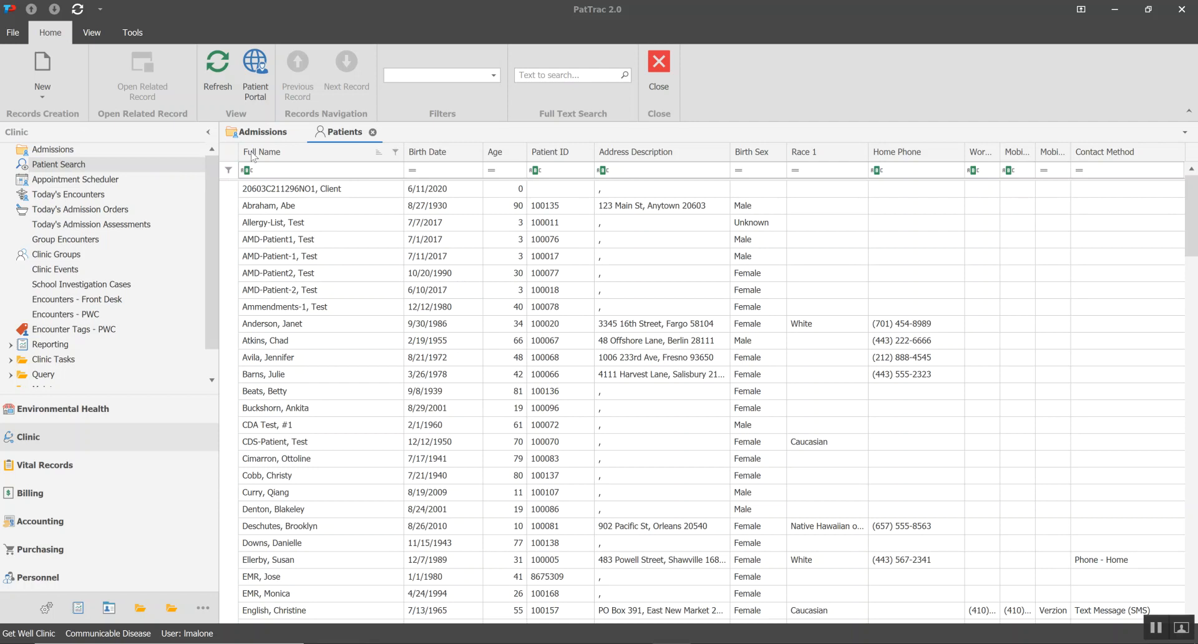
pyautogui.click(296, 172)
pyautogui.click(262, 132)
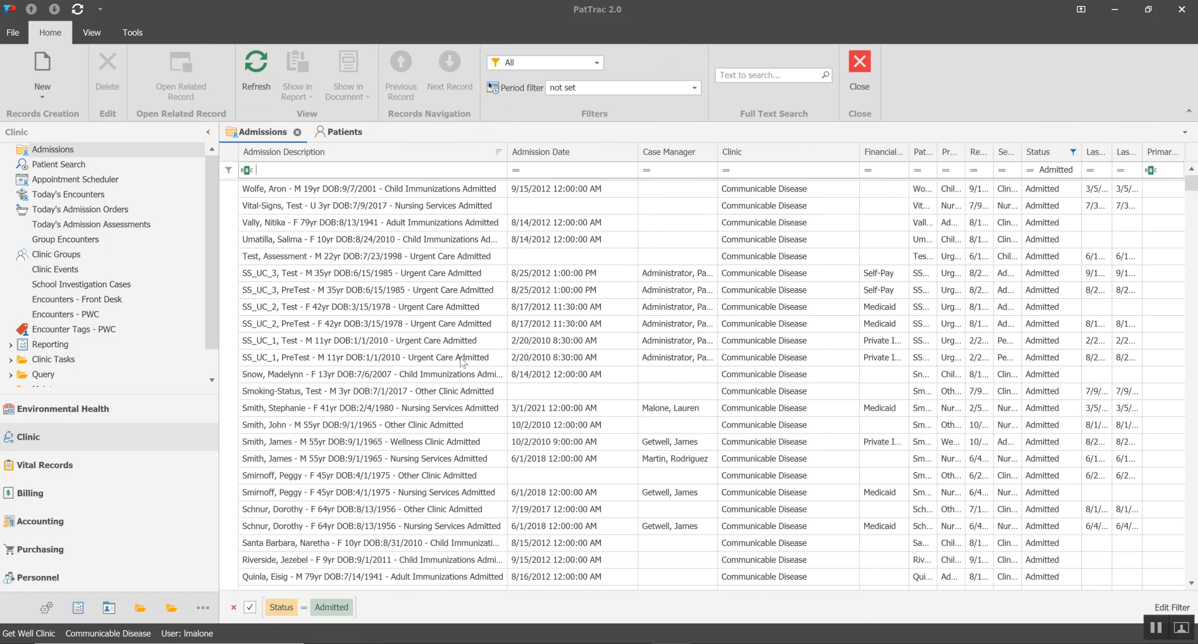
pyautogui.click(338, 138)
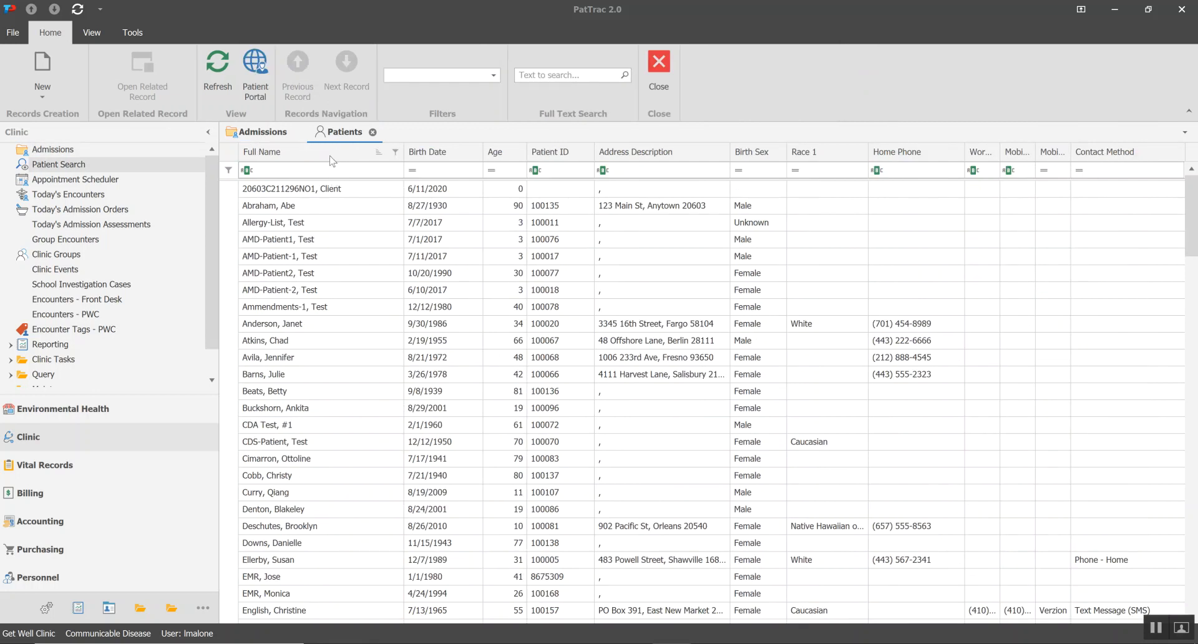
# Hide the auto filter row of the Patients list and show it again
pyautogui.rightClick(293, 157)
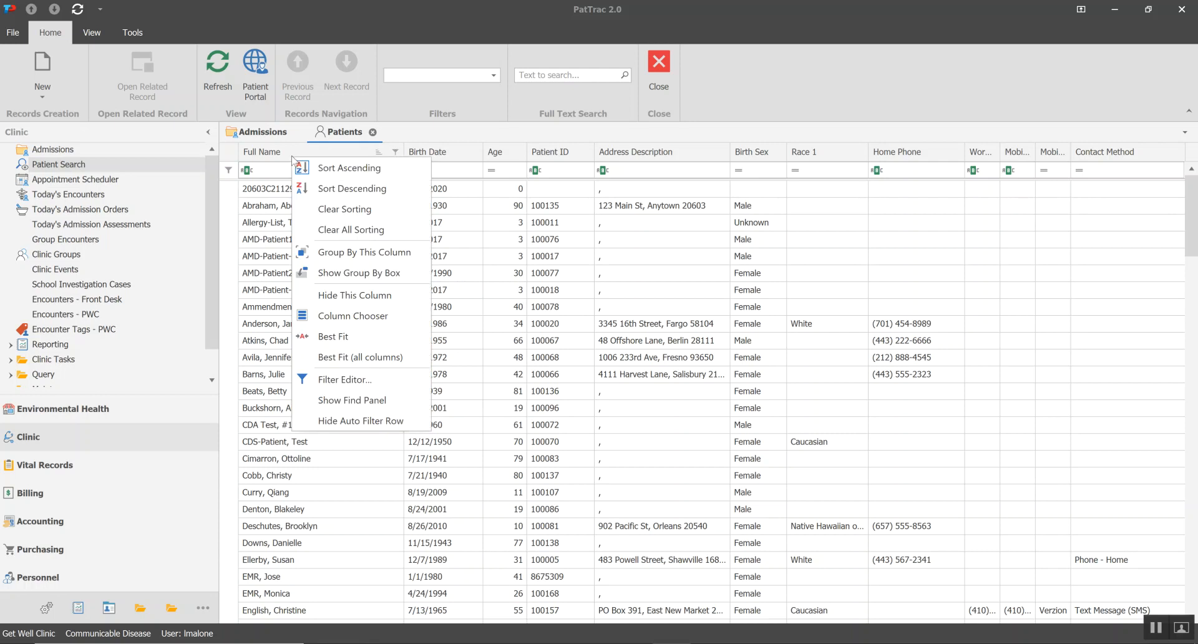
pyautogui.click(360, 421)
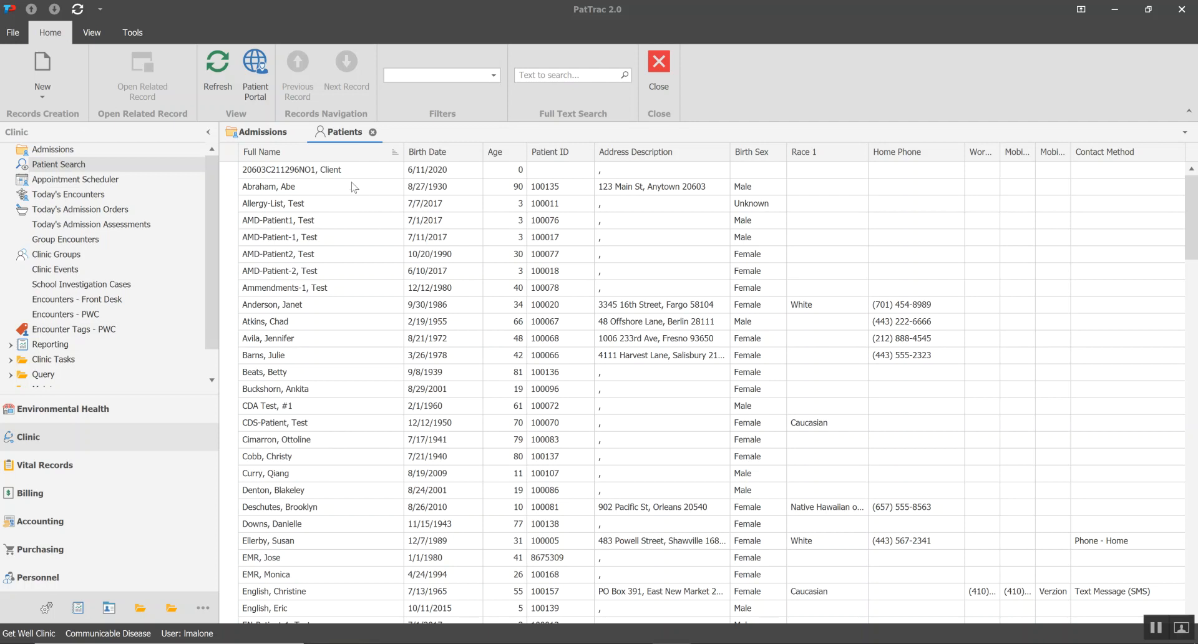
pyautogui.rightClick(322, 160)
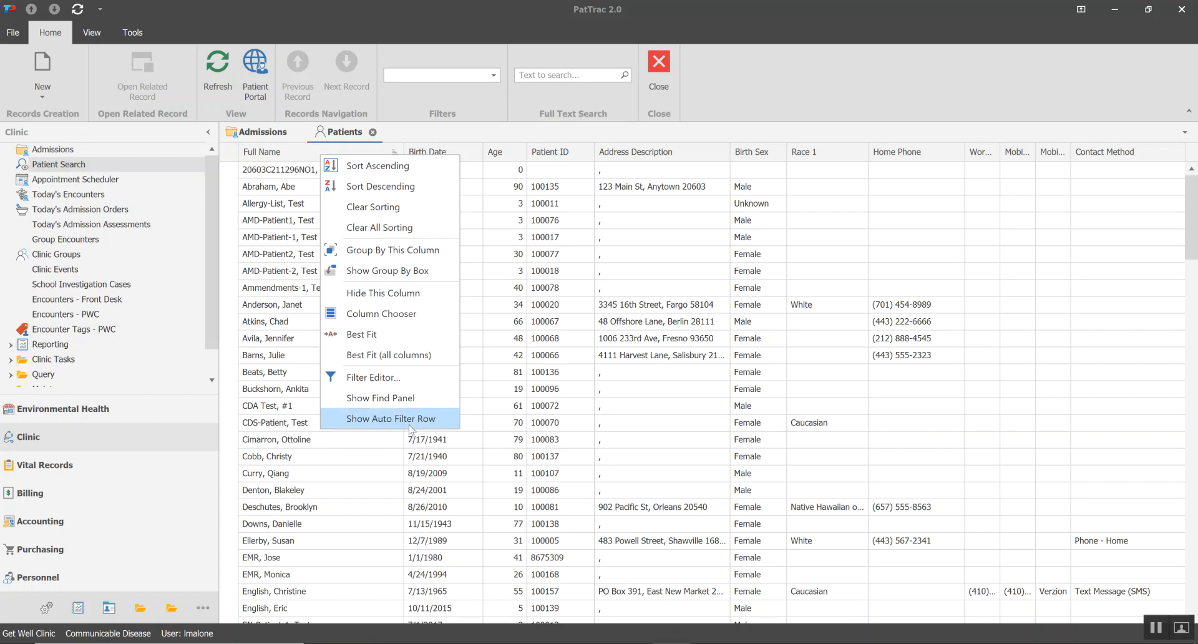
pyautogui.click(367, 425)
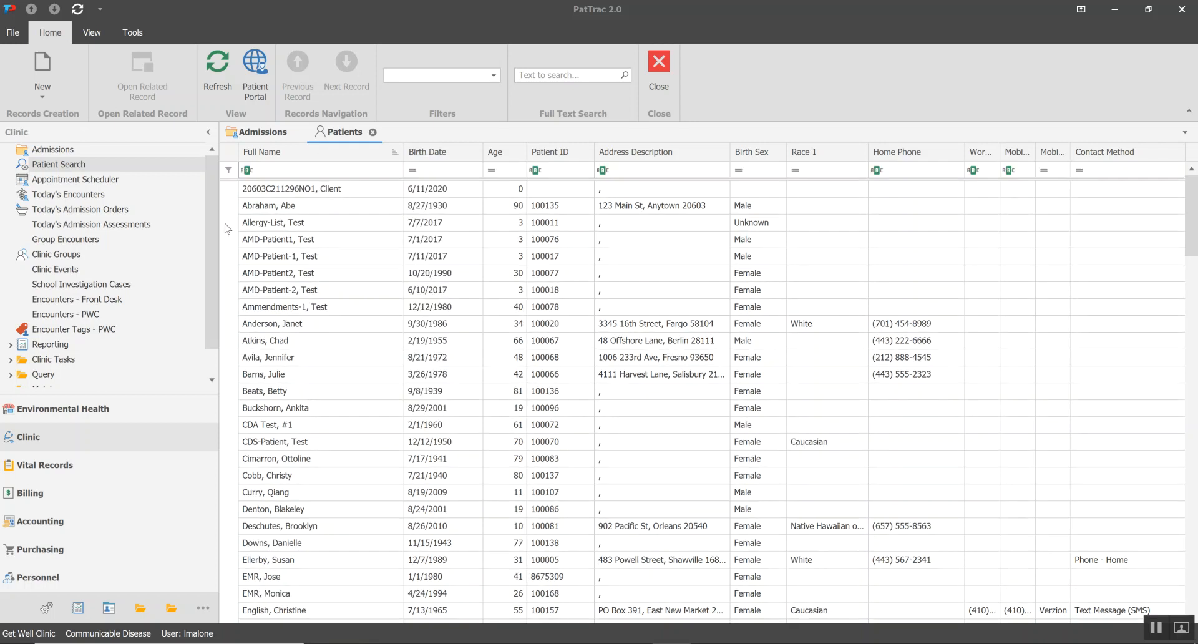
# Search the Patients list for a surname with the Full Name filter and clear that filter
pyautogui.click(265, 169)
pyautogui.write('smith')
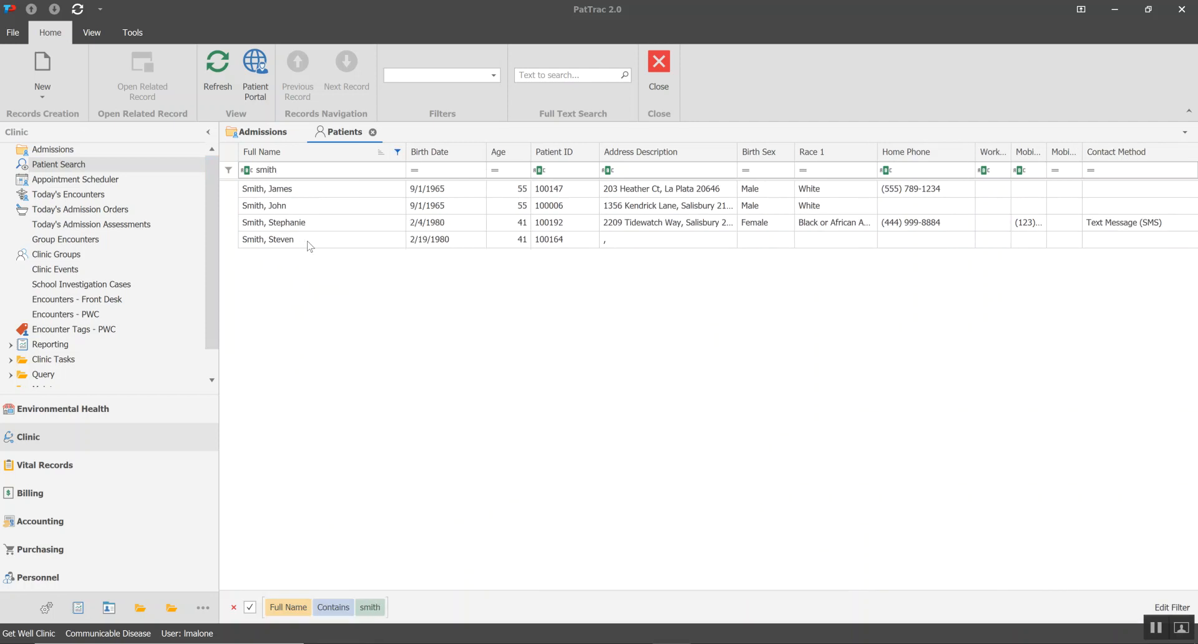
pyautogui.press('BackSpace')
pyautogui.press('BackSpace')
pyautogui.press('BackSpace')
pyautogui.press('BackSpace')
pyautogui.press('BackSpace')
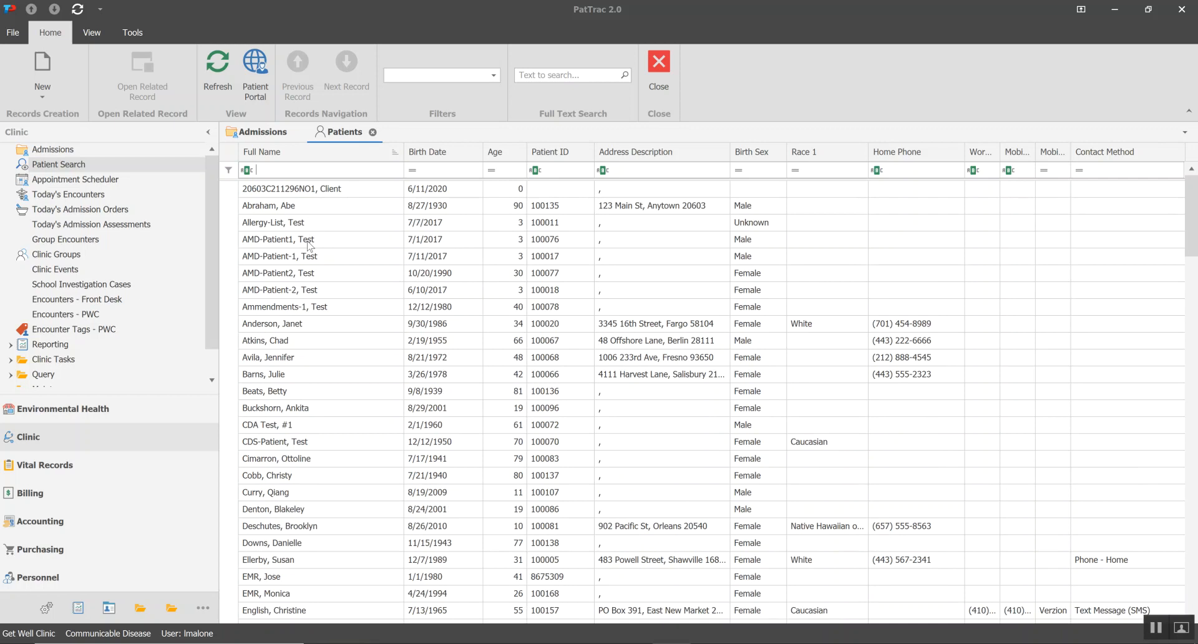
# Search the patients by a partial Patient ID combined with a surname in Full Name, and clear both filters
pyautogui.click(564, 169)
pyautogui.write('10000')
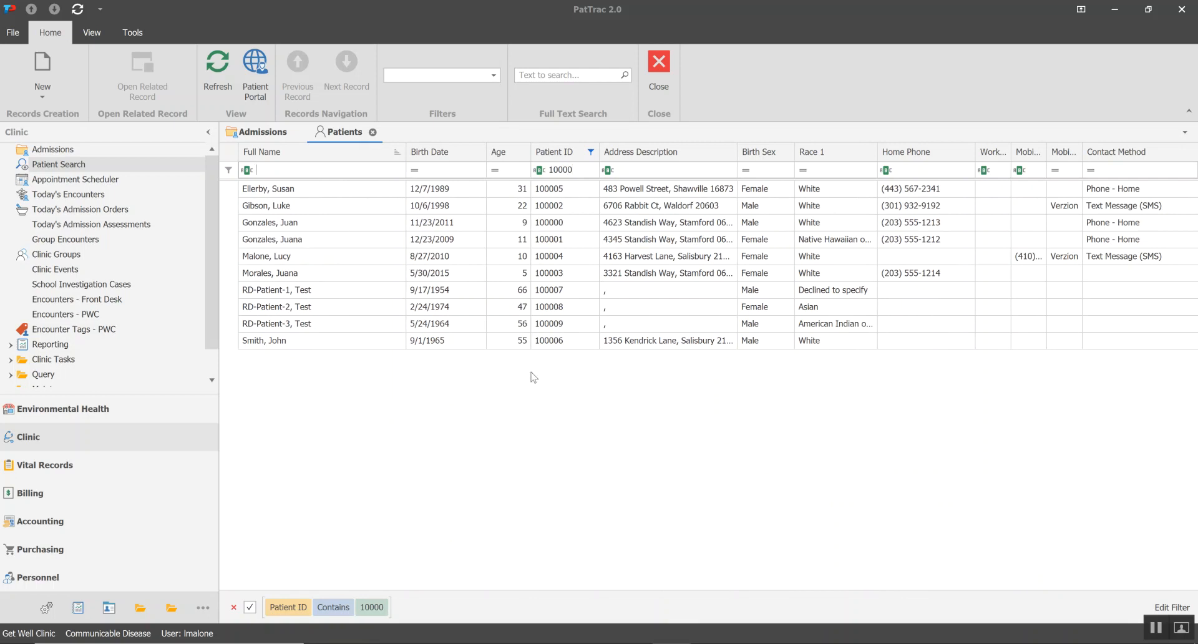
pyautogui.write('smith')
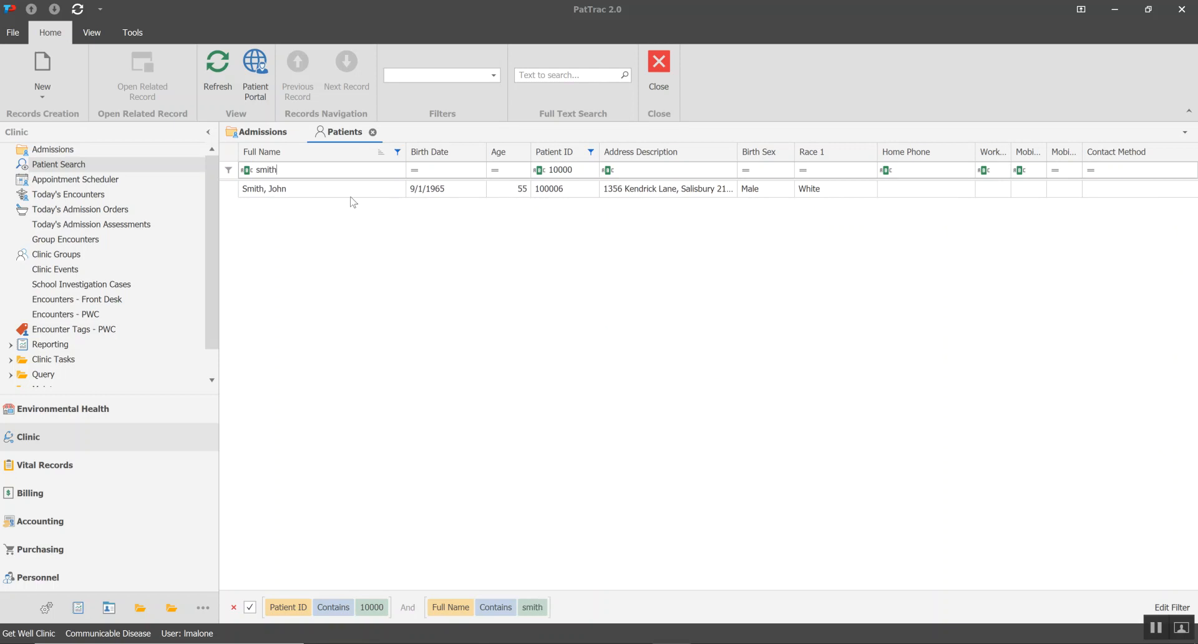
pyautogui.press('BackSpace')
pyautogui.press('BackSpace')
pyautogui.press('BackSpace')
pyautogui.press('BackSpace')
pyautogui.press('BackSpace')
pyautogui.click(586, 172)
pyautogui.press('BackSpace')
pyautogui.press('BackSpace')
pyautogui.press('BackSpace')
pyautogui.press('BackSpace')
pyautogui.press('BackSpace')
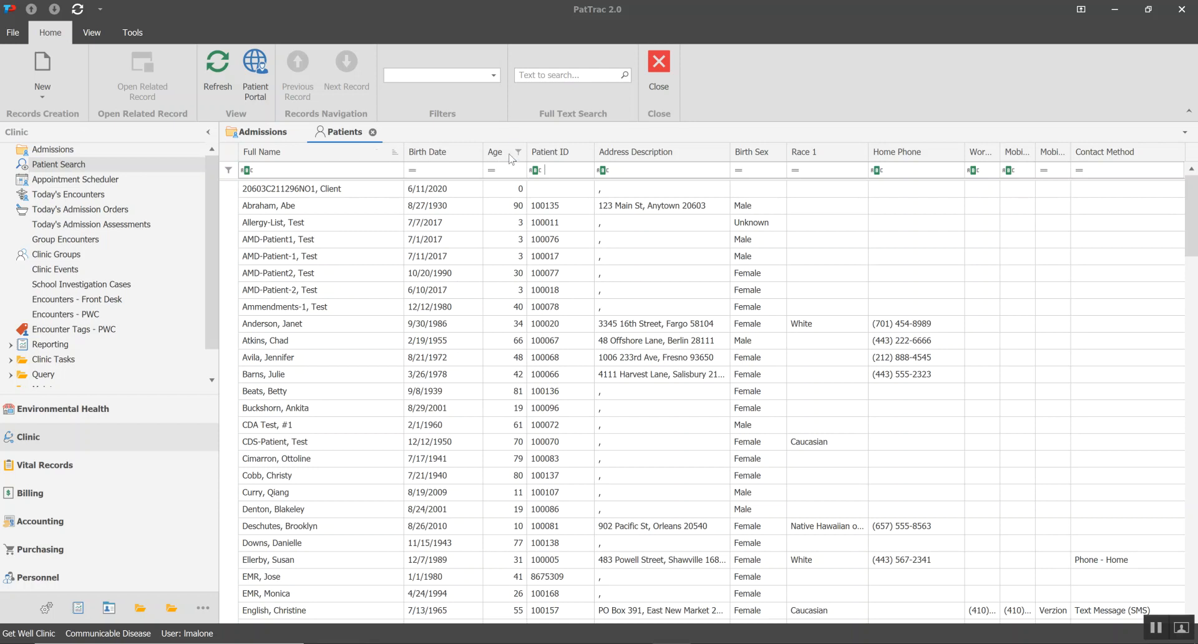
# Widen the Age column and sort the patients by age in both directions, ending with ascending order
pyautogui.moveTo(526, 153); pyautogui.dragTo(548, 153)
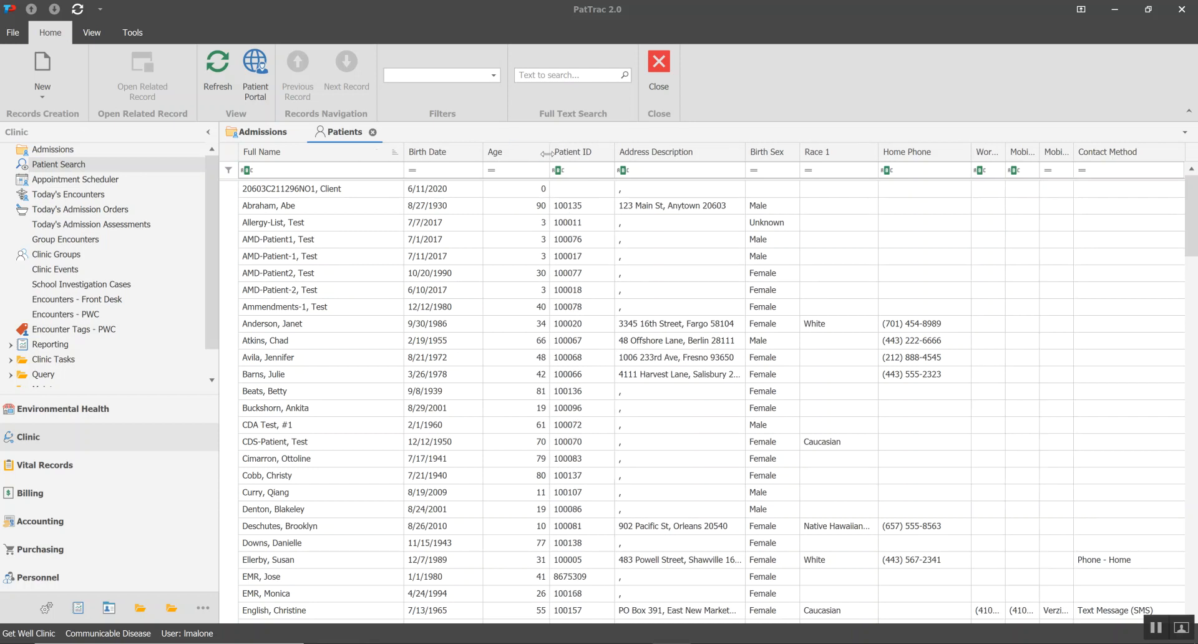
pyautogui.click(509, 156)
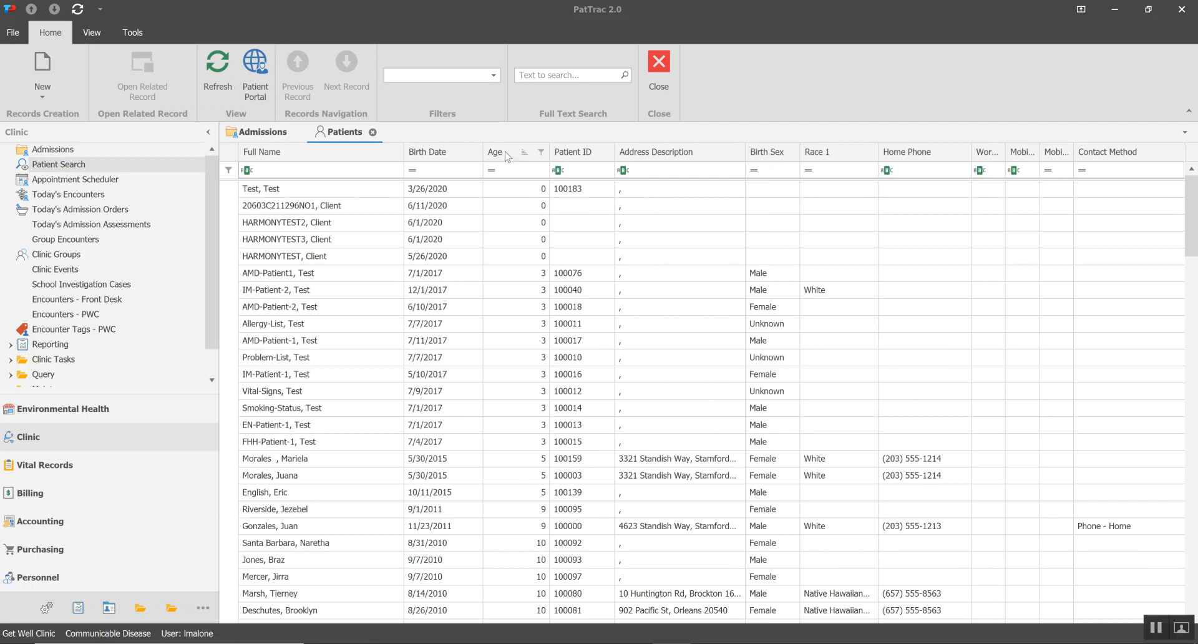
pyautogui.click(508, 156)
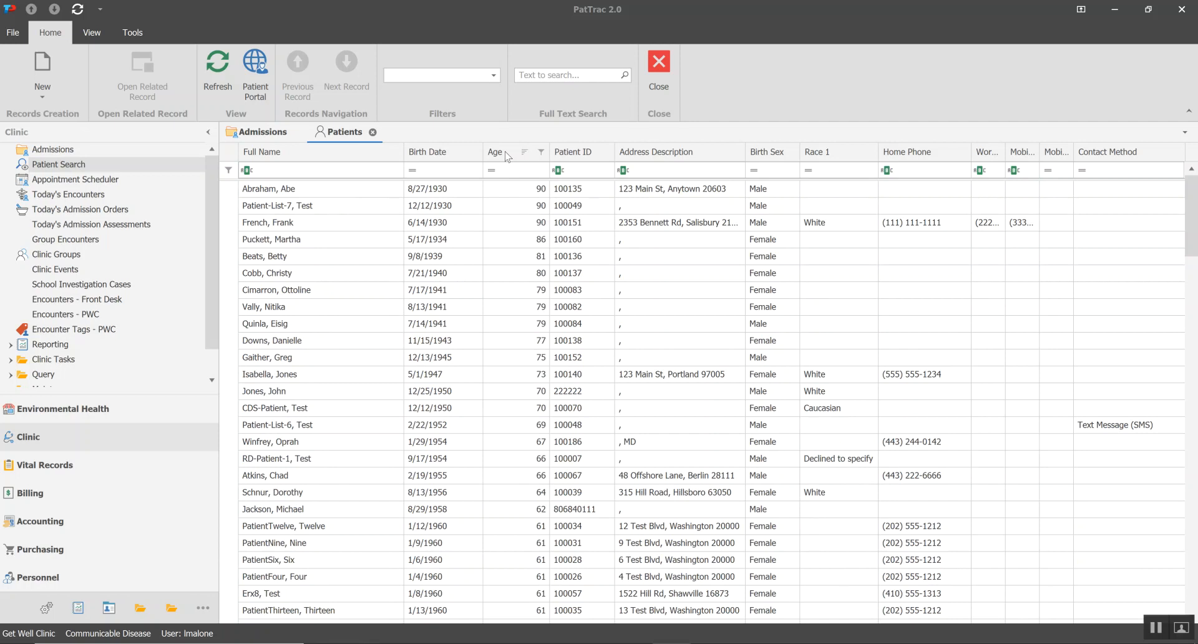
pyautogui.click(509, 156)
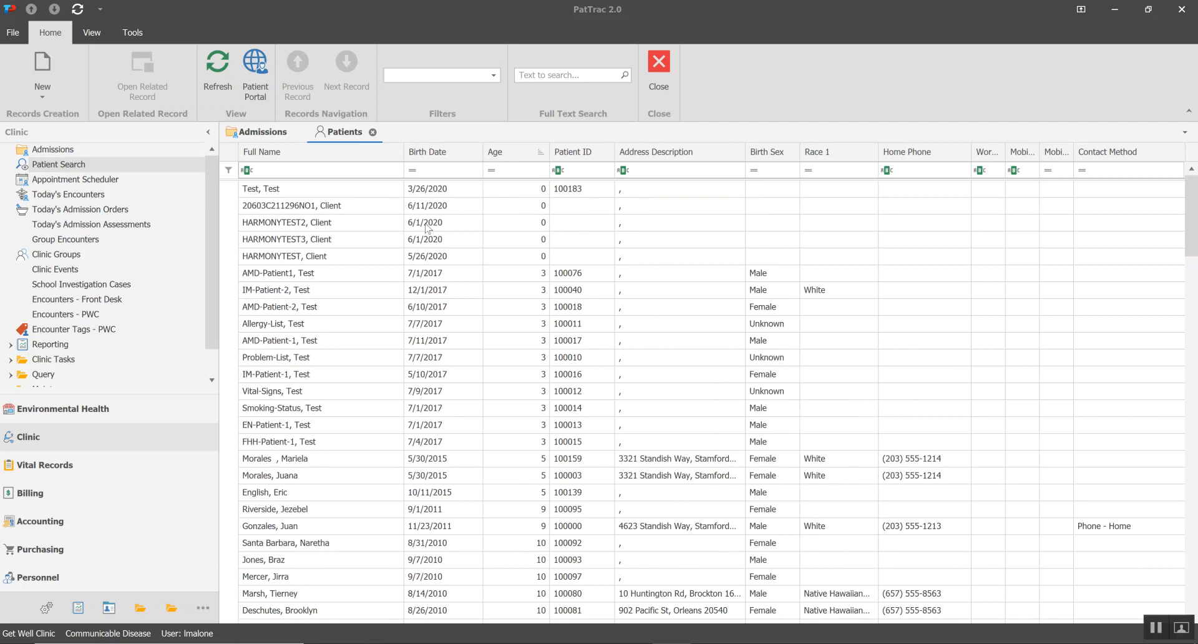
# Sort the Patients list by Full Name in descending order
pyautogui.click(331, 157)
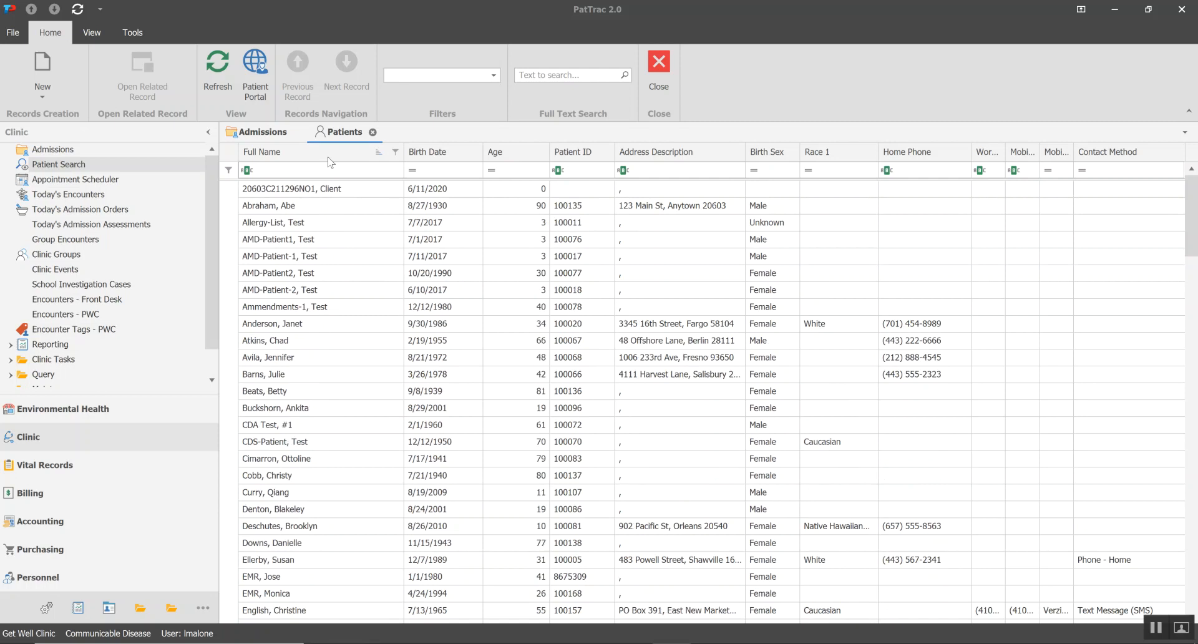
pyautogui.click(330, 161)
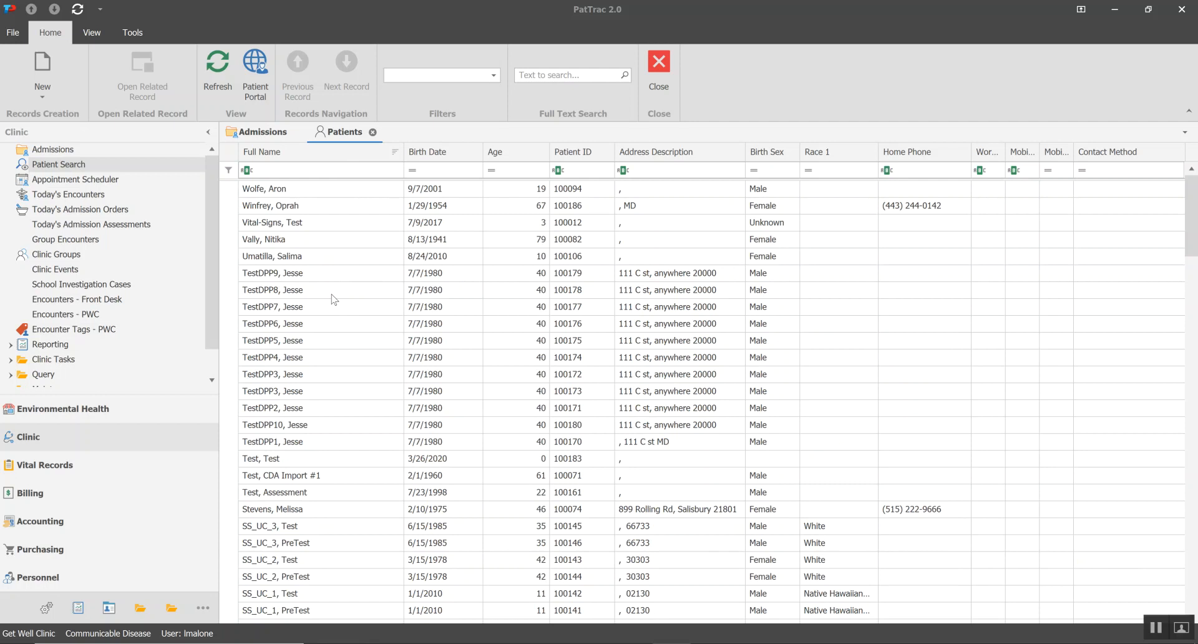
# Open the Column Chooser for the Patients list and add the Email column between Birth Date and Age
pyautogui.rightClick(339, 156)
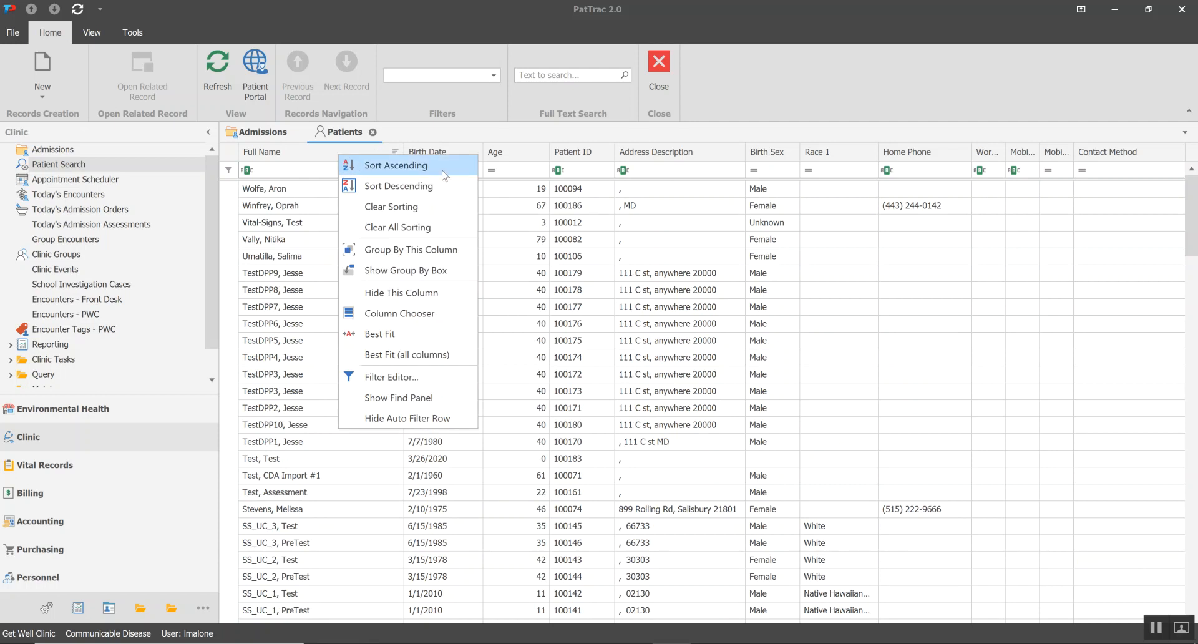
pyautogui.click(447, 315)
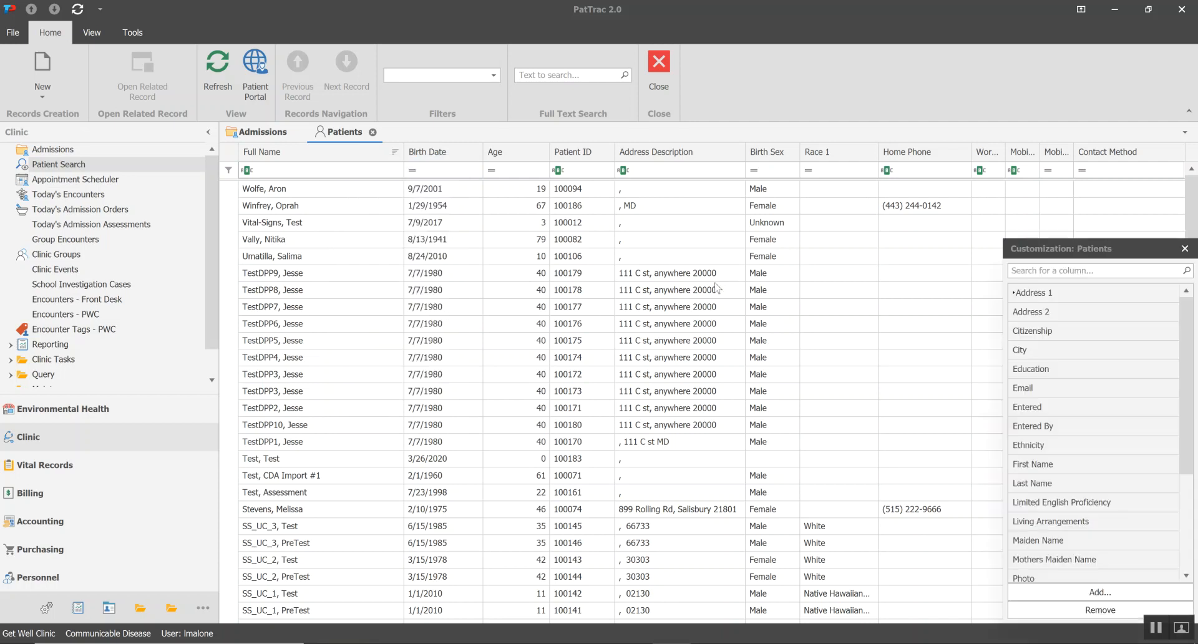
pyautogui.moveTo(1107, 247); pyautogui.dragTo(1032, 222)
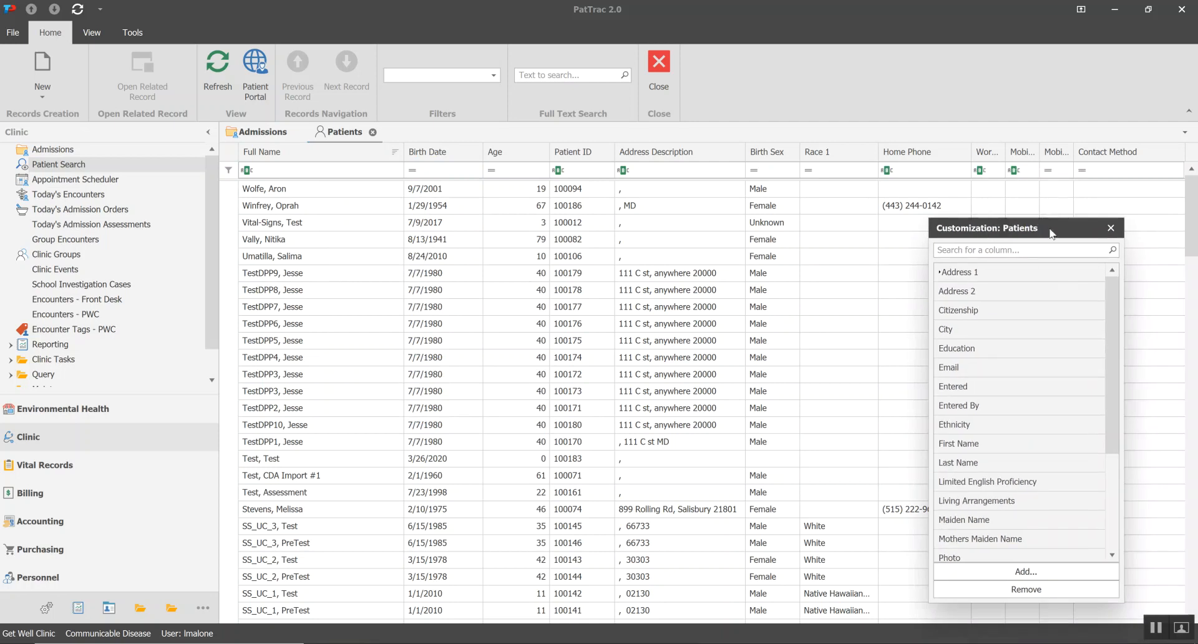
pyautogui.moveTo(1114, 299)
pyautogui.mouseDown()
pyautogui.moveTo(1116, 387)
pyautogui.moveTo(1114, 296)
pyautogui.mouseUp()
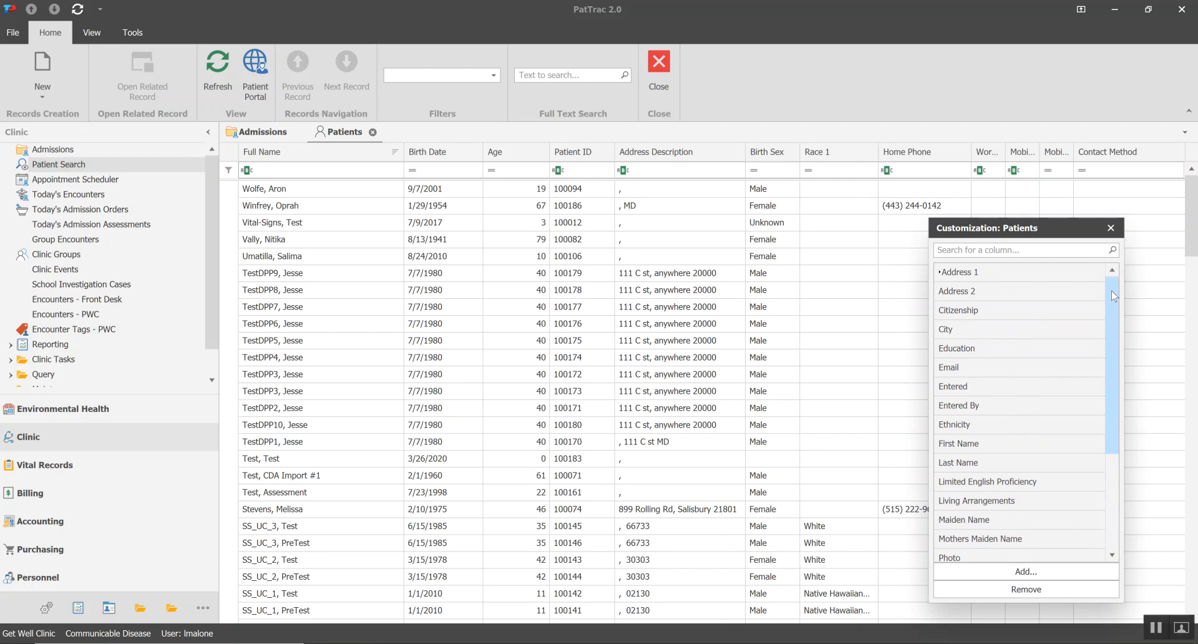
pyautogui.moveTo(1110, 297); pyautogui.dragTo(1113, 309)
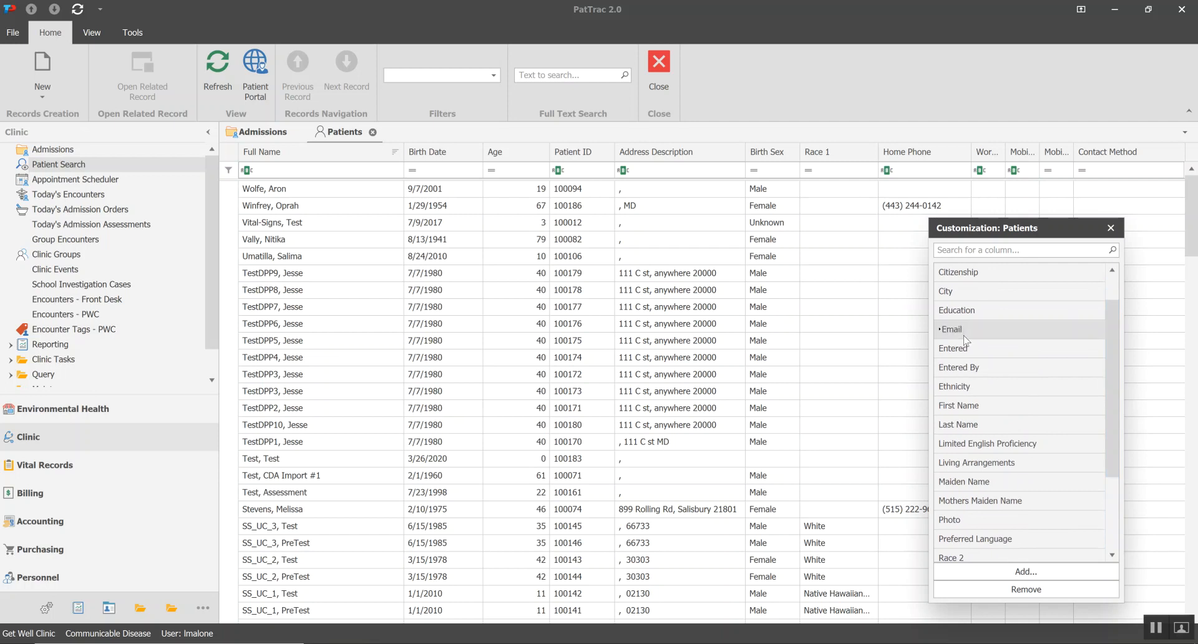
pyautogui.moveTo(964, 339); pyautogui.dragTo(571, 155)
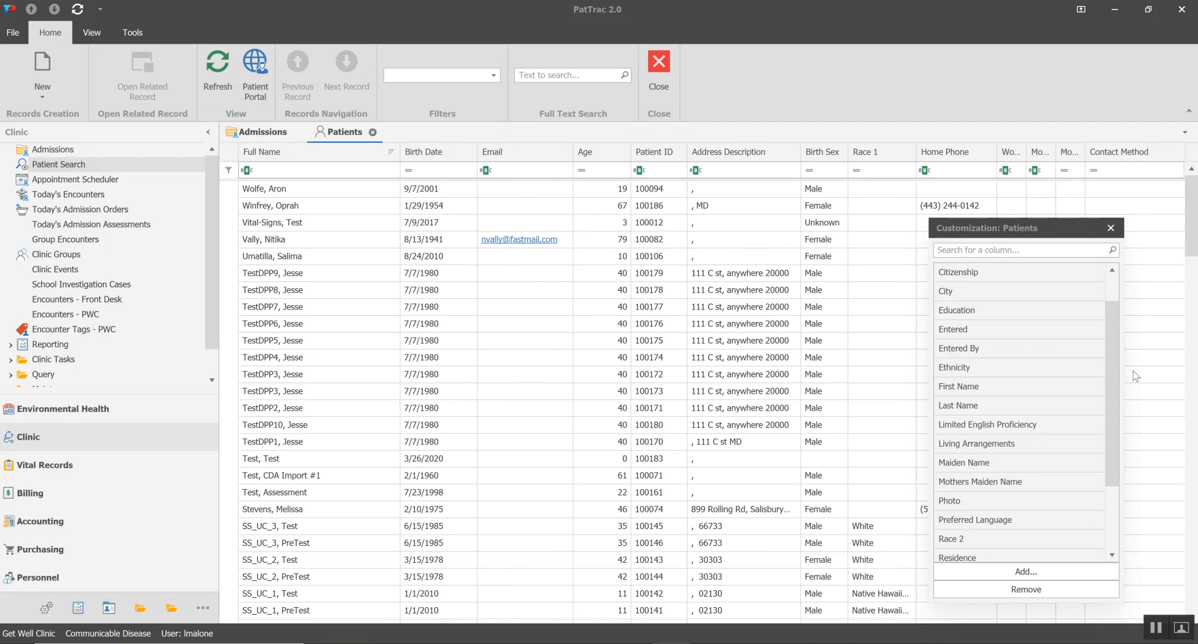
# Add the City column after Contact Method and close the Column Chooser
pyautogui.moveTo(1113, 358); pyautogui.dragTo(1110, 325)
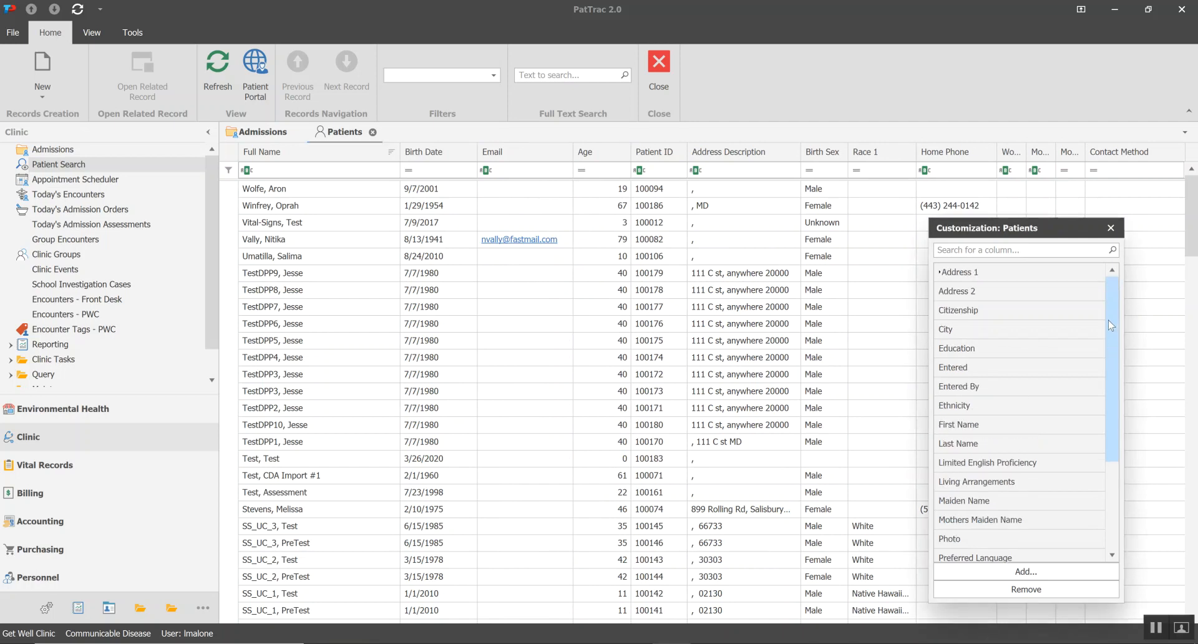
pyautogui.doubleClick(959, 335)
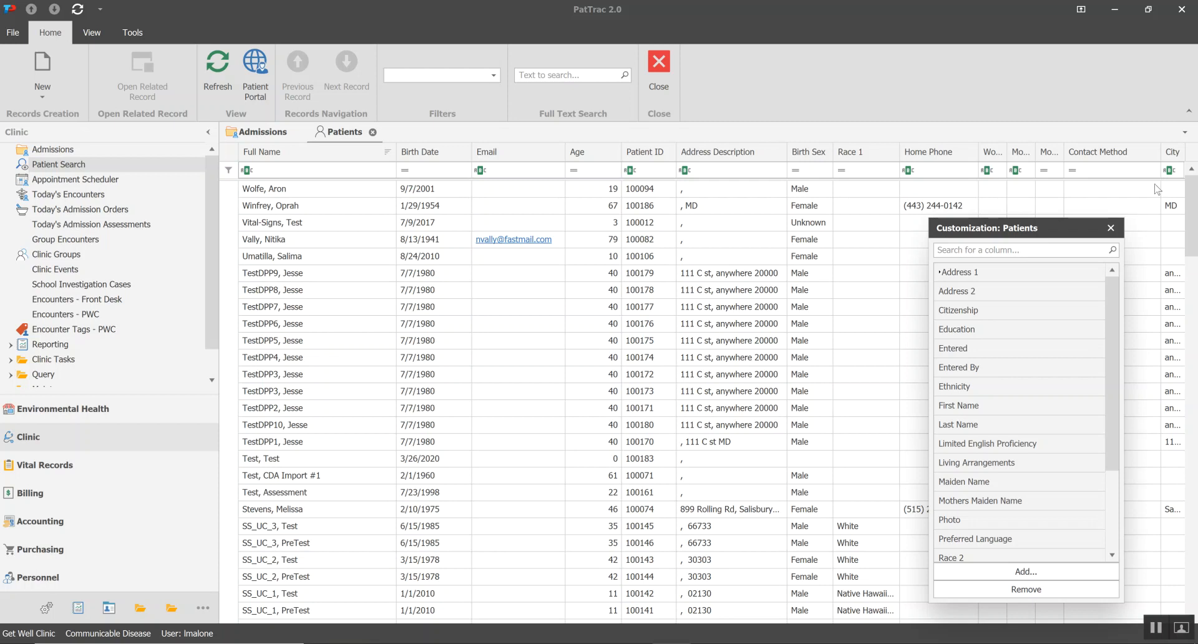
pyautogui.click(1111, 229)
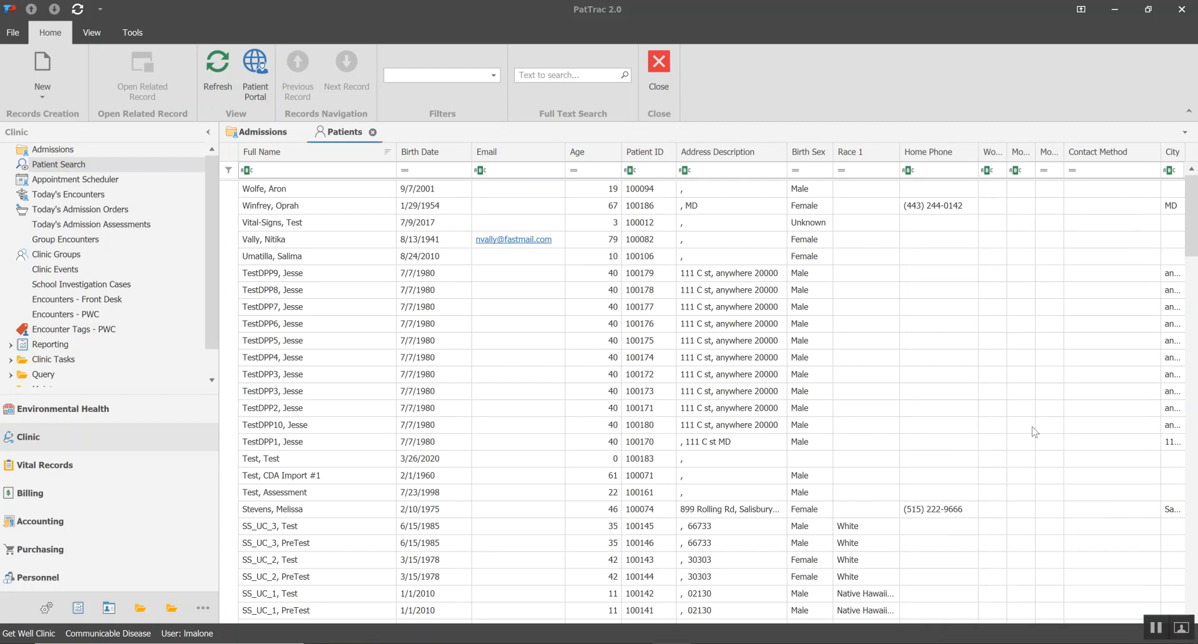
# Widen the City column and move it between the Email and Age columns
pyautogui.moveTo(1159, 151); pyautogui.dragTo(1138, 152)
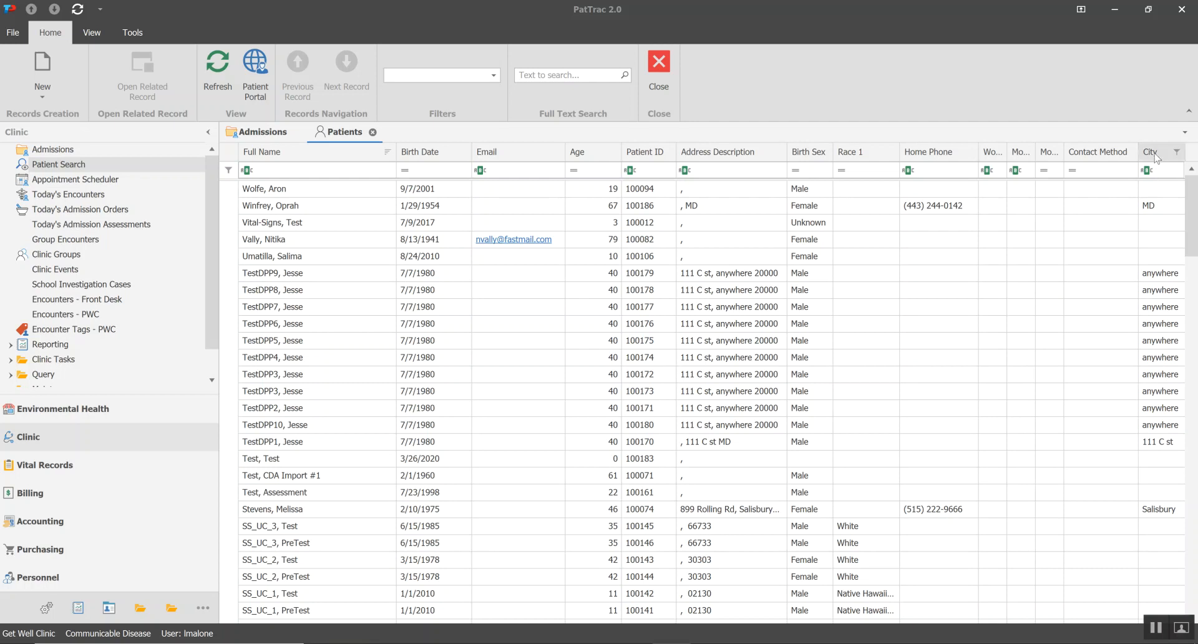
pyautogui.moveTo(1154, 157); pyautogui.dragTo(568, 161)
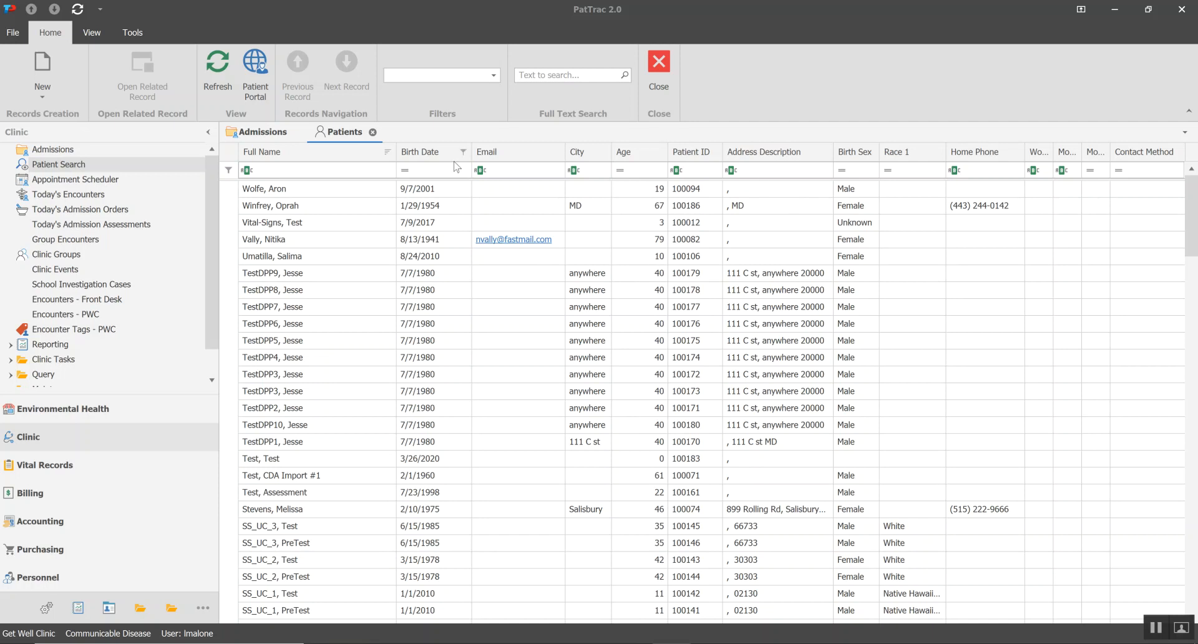
# Hide the Email column and widen the City column further
pyautogui.rightClick(507, 158)
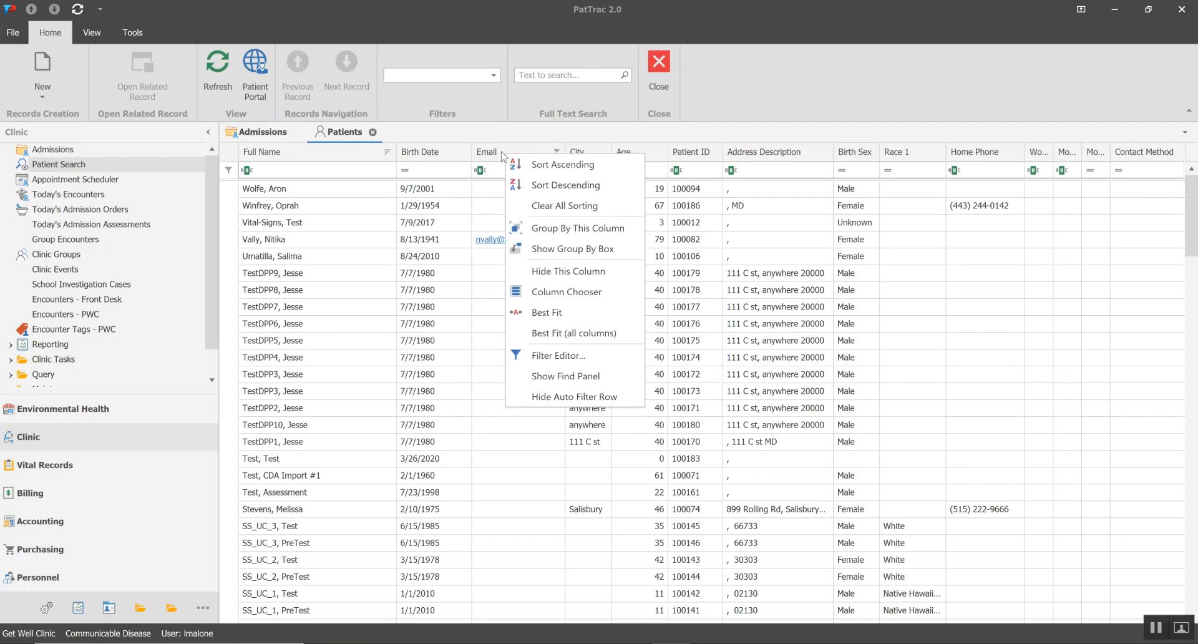
pyautogui.click(529, 272)
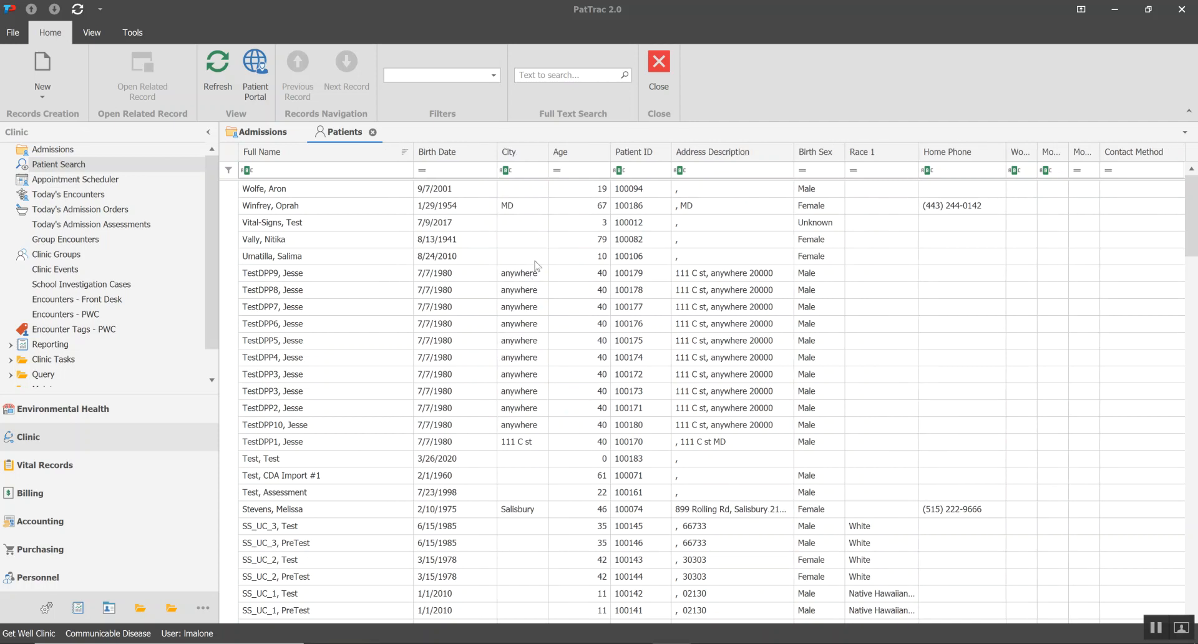
pyautogui.moveTo(547, 151); pyautogui.dragTo(584, 152)
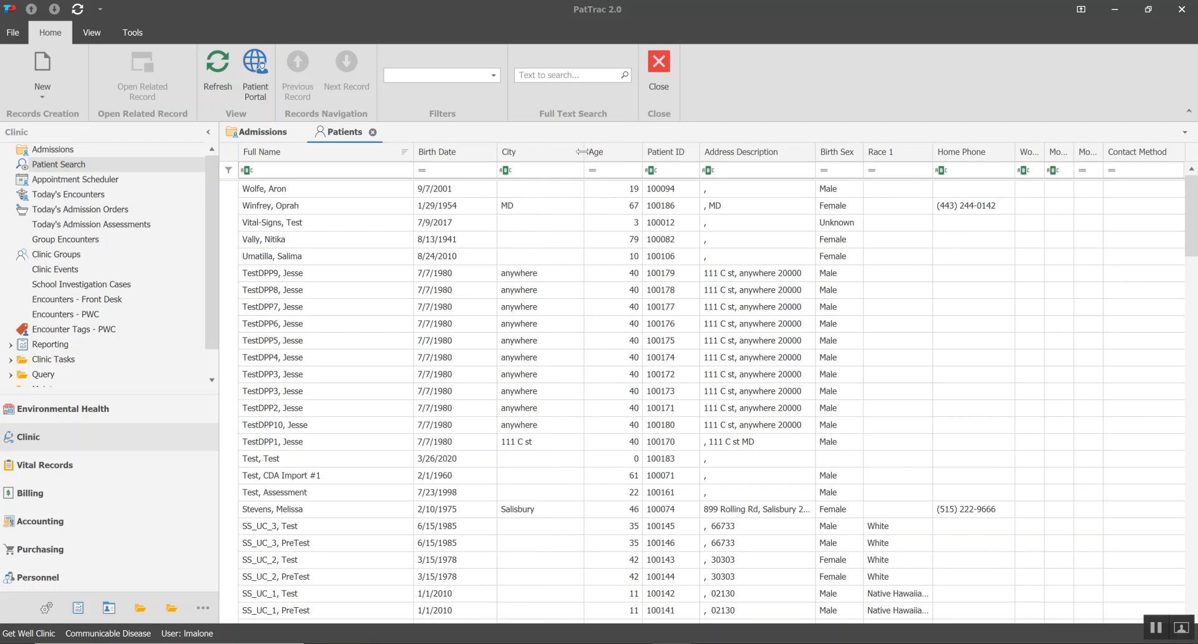
pyautogui.moveTo(581, 152)
pyautogui.mouseDown()
pyautogui.moveTo(668, 157)
pyautogui.moveTo(578, 156)
pyautogui.mouseUp()
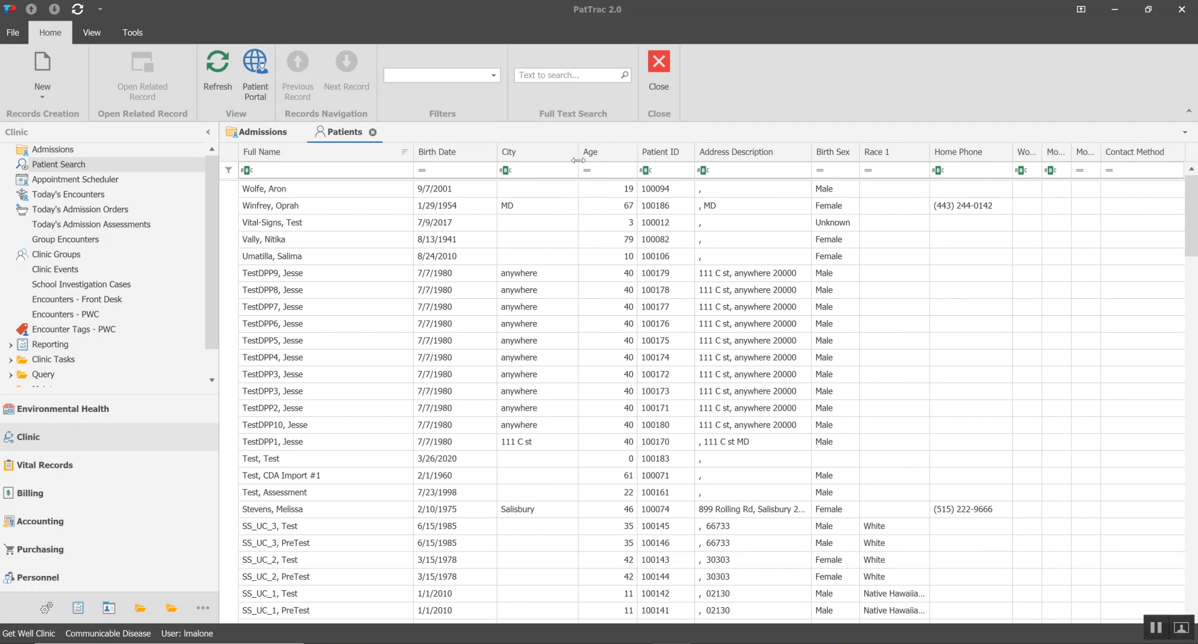
# Widen the Birth Date column and filter the City column to Salisbury and Waldorf
pyautogui.moveTo(497, 152); pyautogui.dragTo(531, 161)
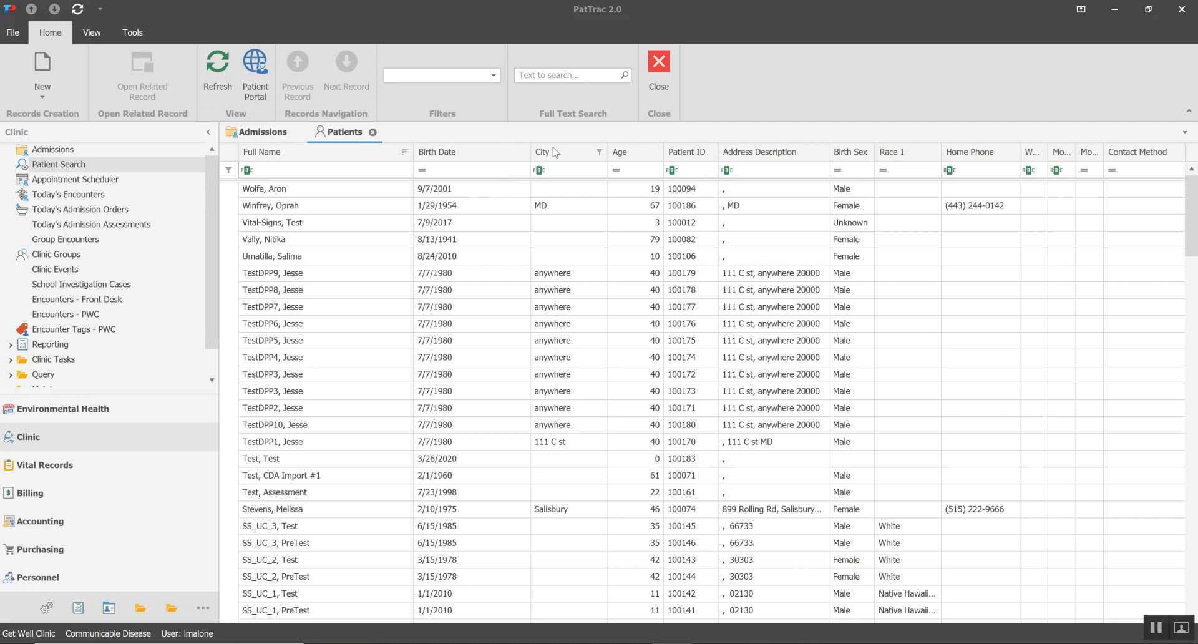
pyautogui.click(599, 153)
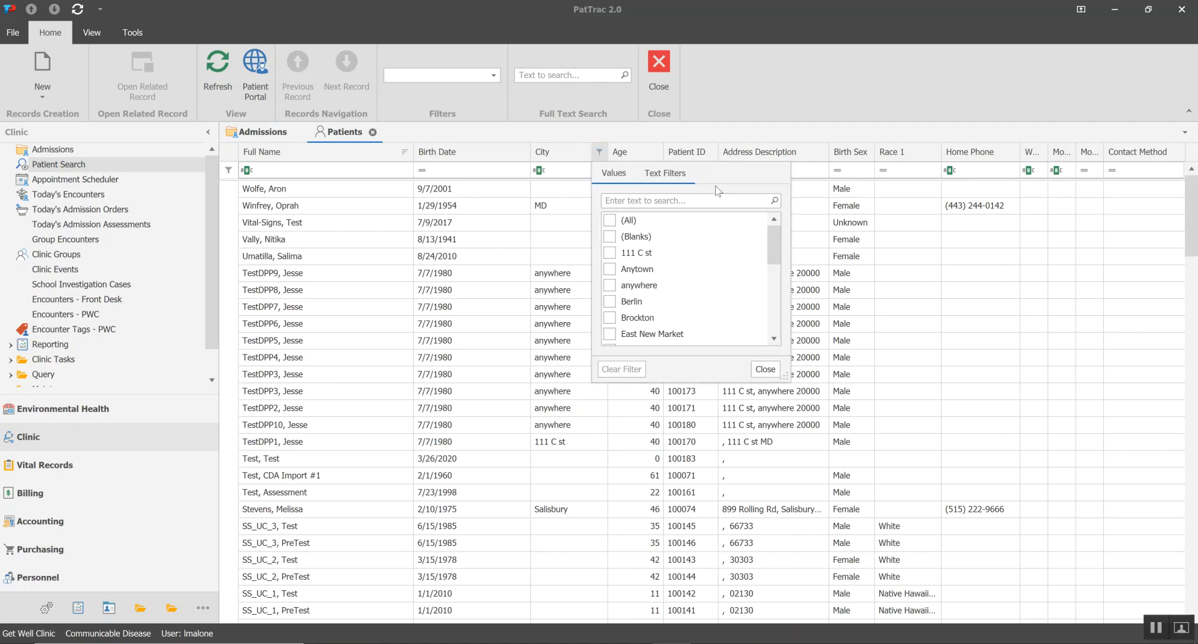
pyautogui.moveTo(772, 243); pyautogui.dragTo(767, 304)
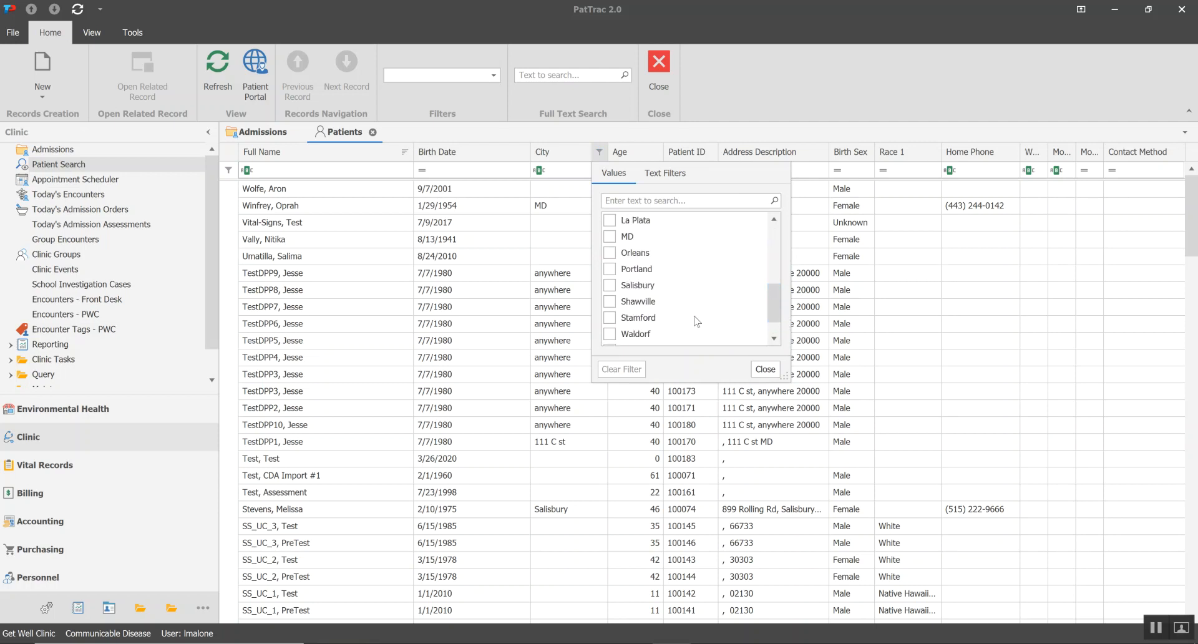
pyautogui.click(610, 286)
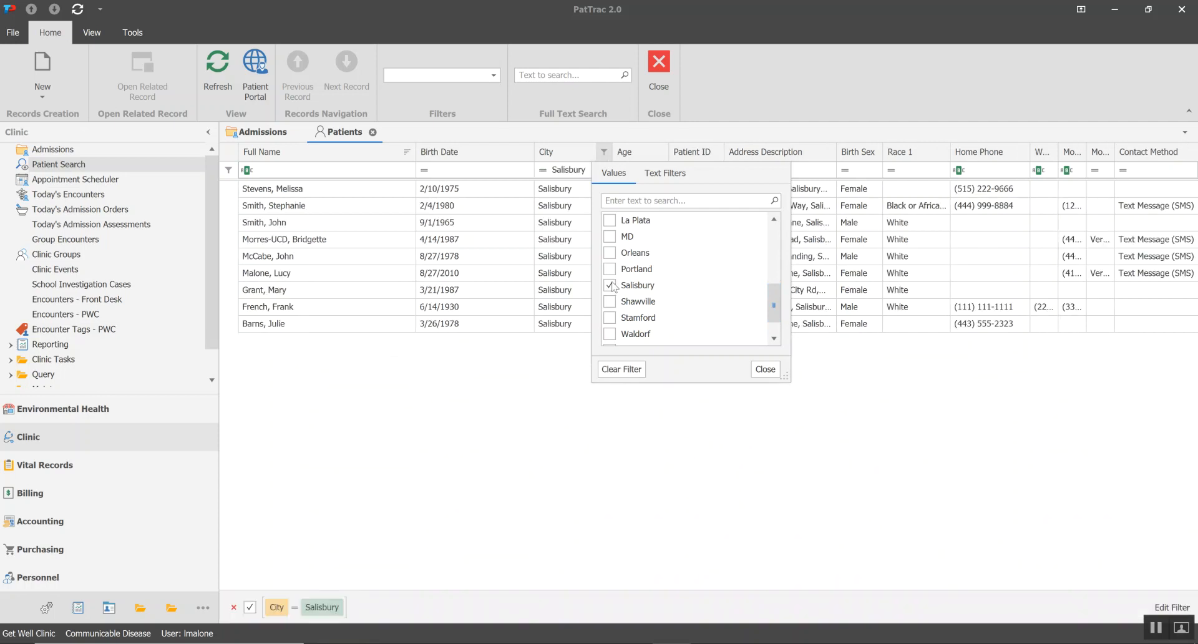
pyautogui.click(610, 334)
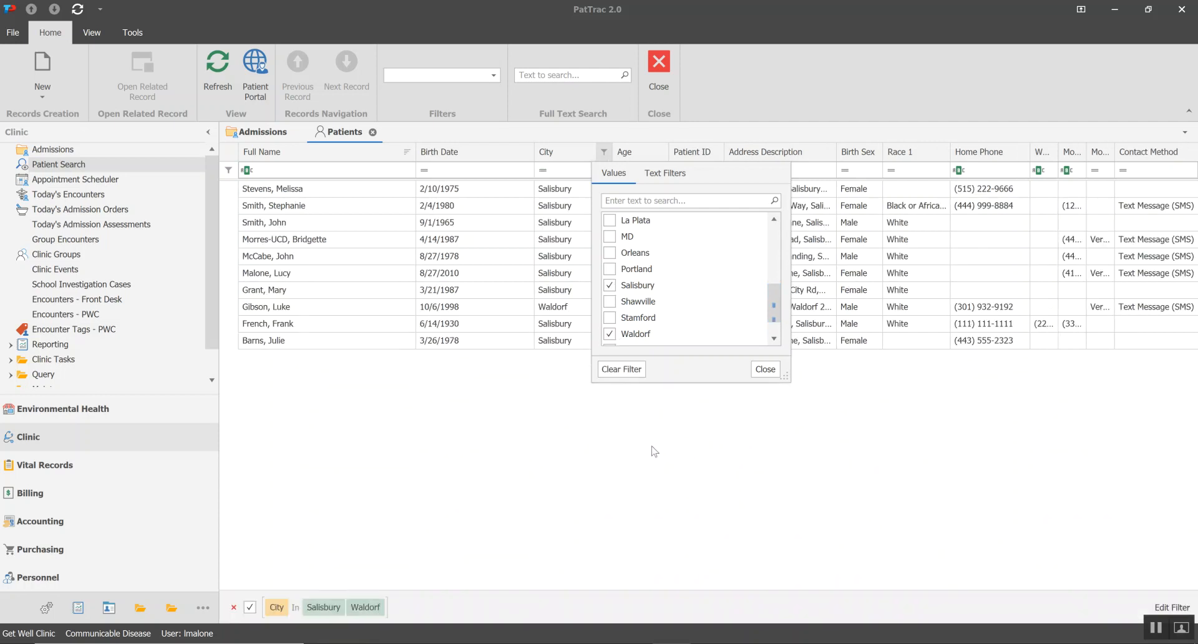
# Enlarge the City column's filter window and add Berlin to the selected cities
pyautogui.moveTo(785, 377); pyautogui.dragTo(839, 475)
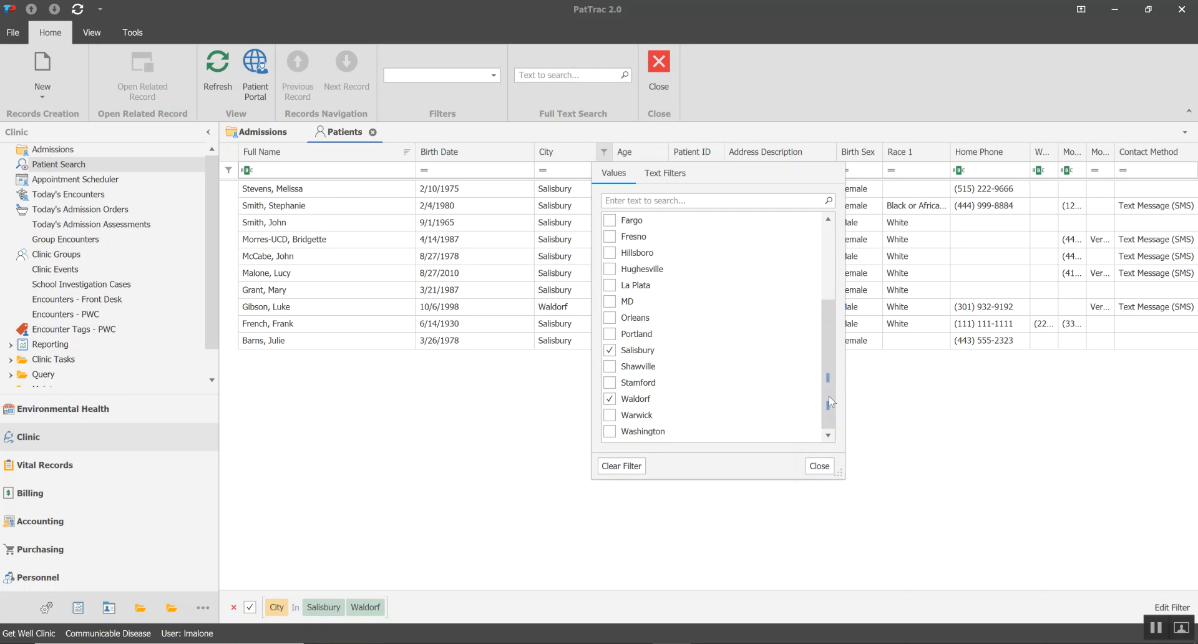
pyautogui.moveTo(831, 377); pyautogui.dragTo(831, 292)
pyautogui.click(609, 301)
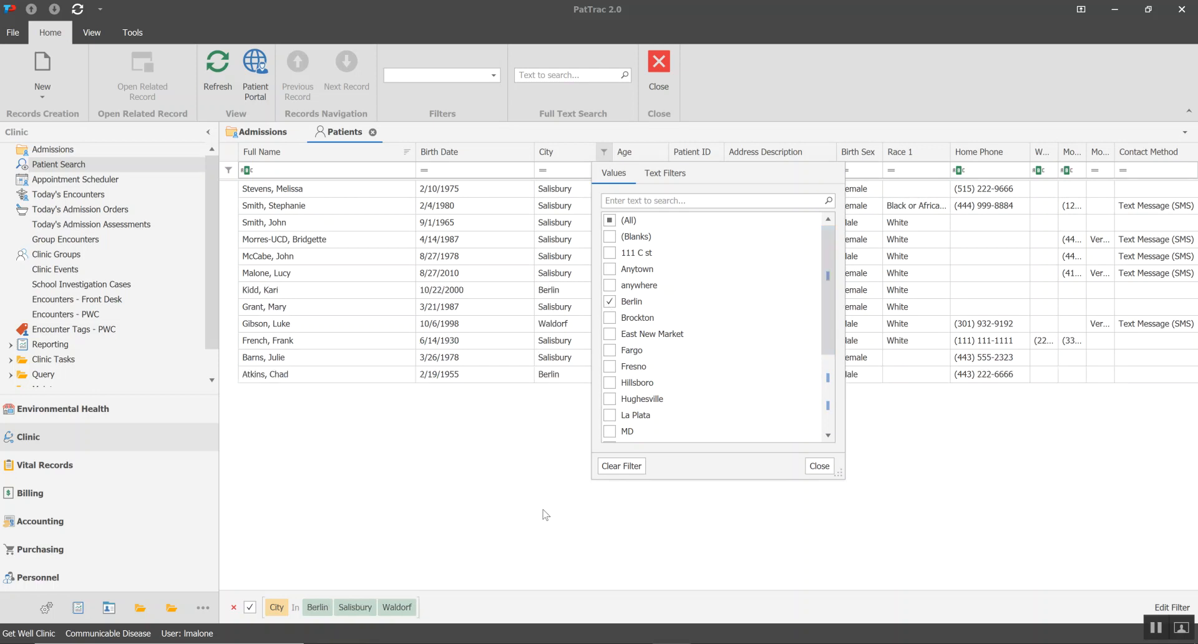
# Clear the City filter and close its filter window
pyautogui.click(622, 467)
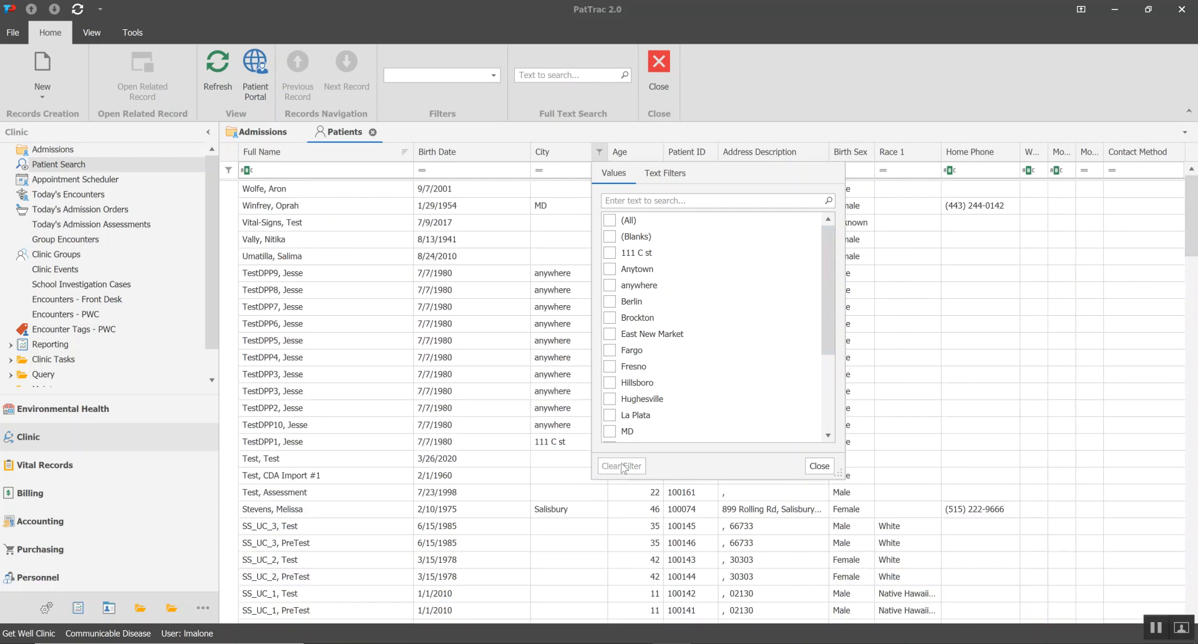
pyautogui.click(819, 466)
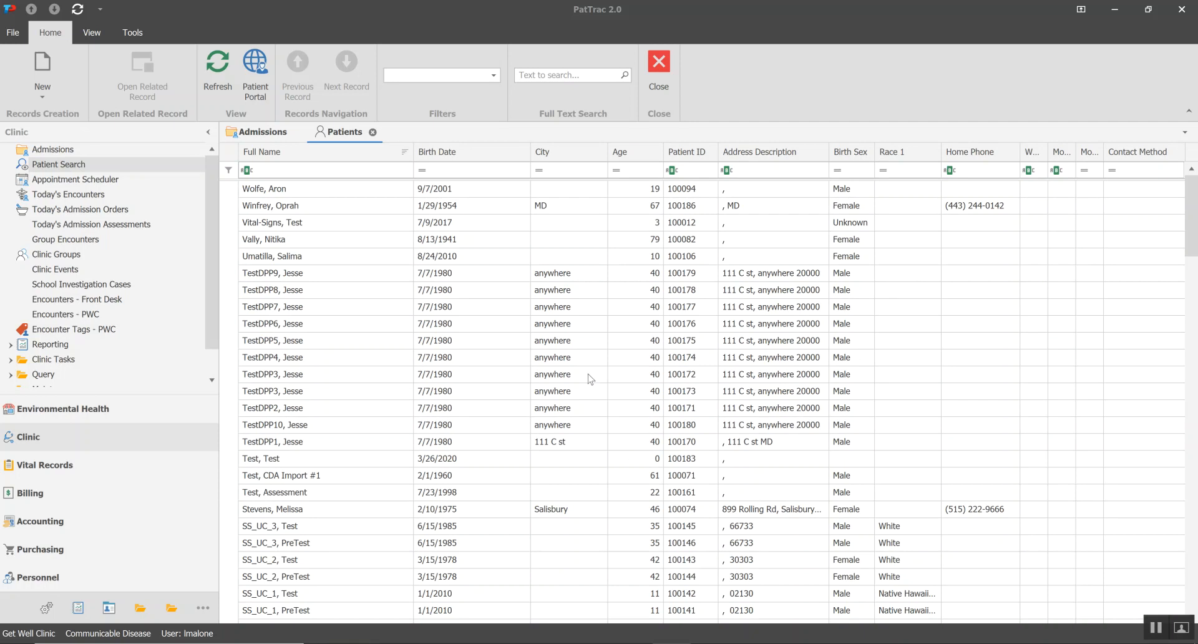
# Filter the Patients list by City again, selecting Salisbury and Waldorf, and close the filter window
pyautogui.click(599, 152)
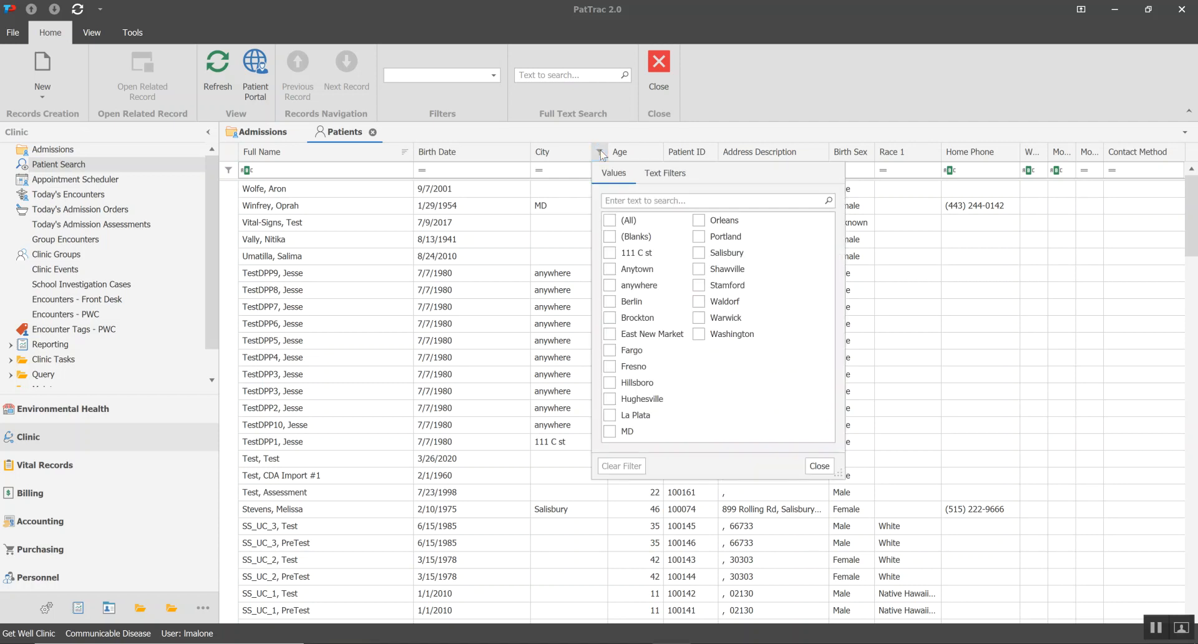
pyautogui.click(699, 253)
pyautogui.click(699, 301)
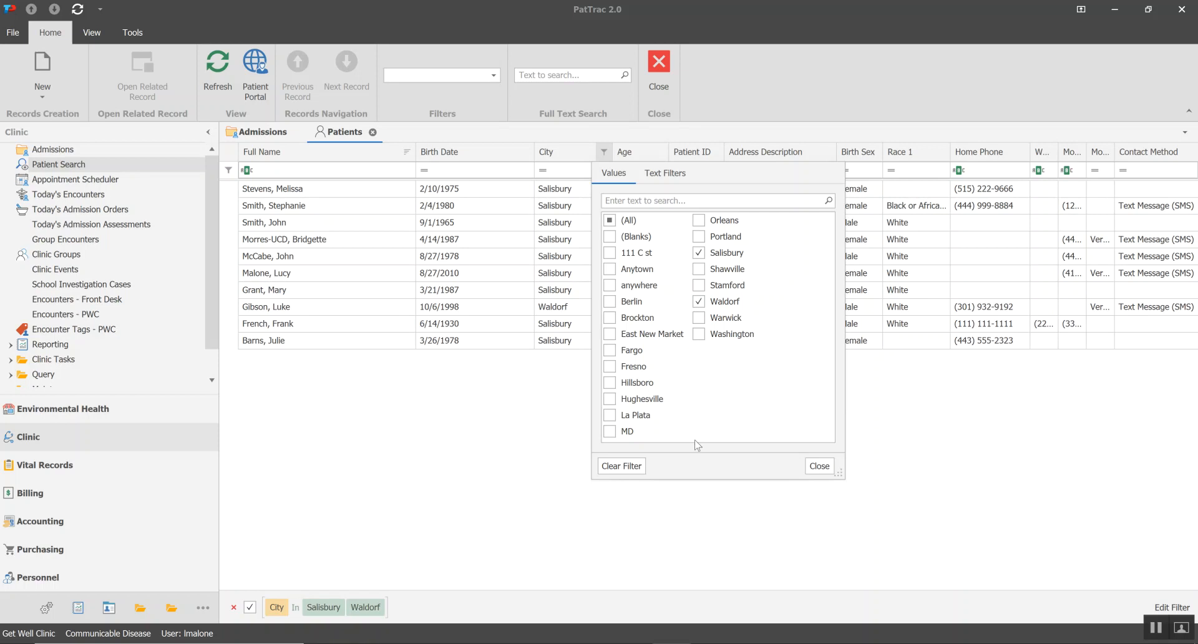
pyautogui.click(819, 466)
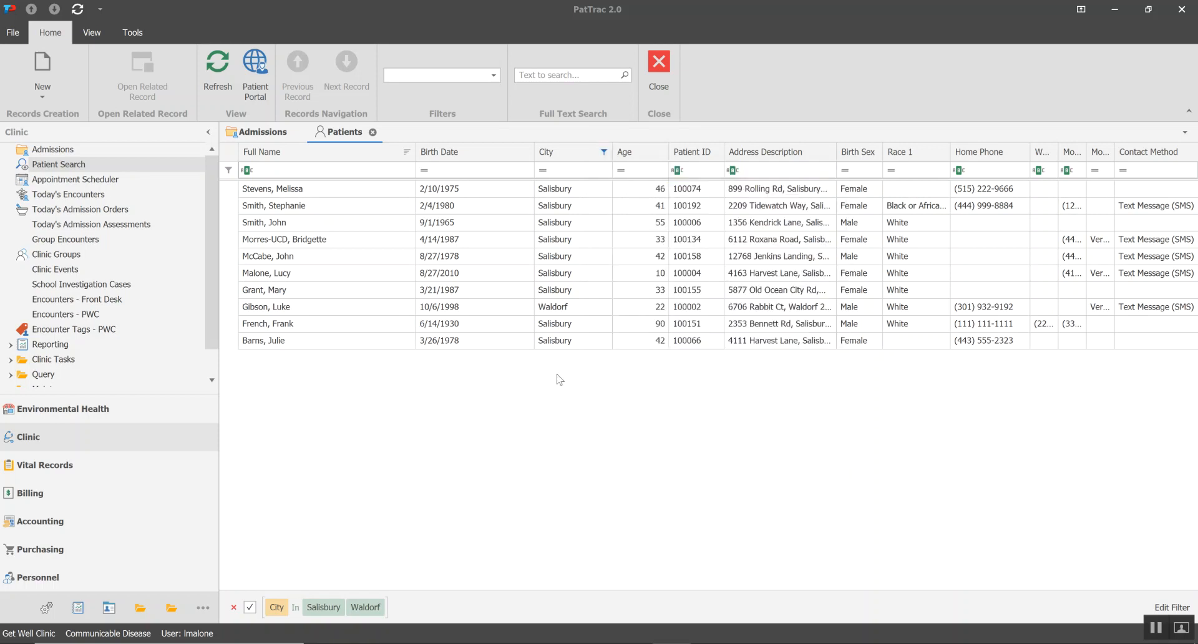
# Filter the Birth Sex column to Female in addition to the City filter
pyautogui.click(875, 152)
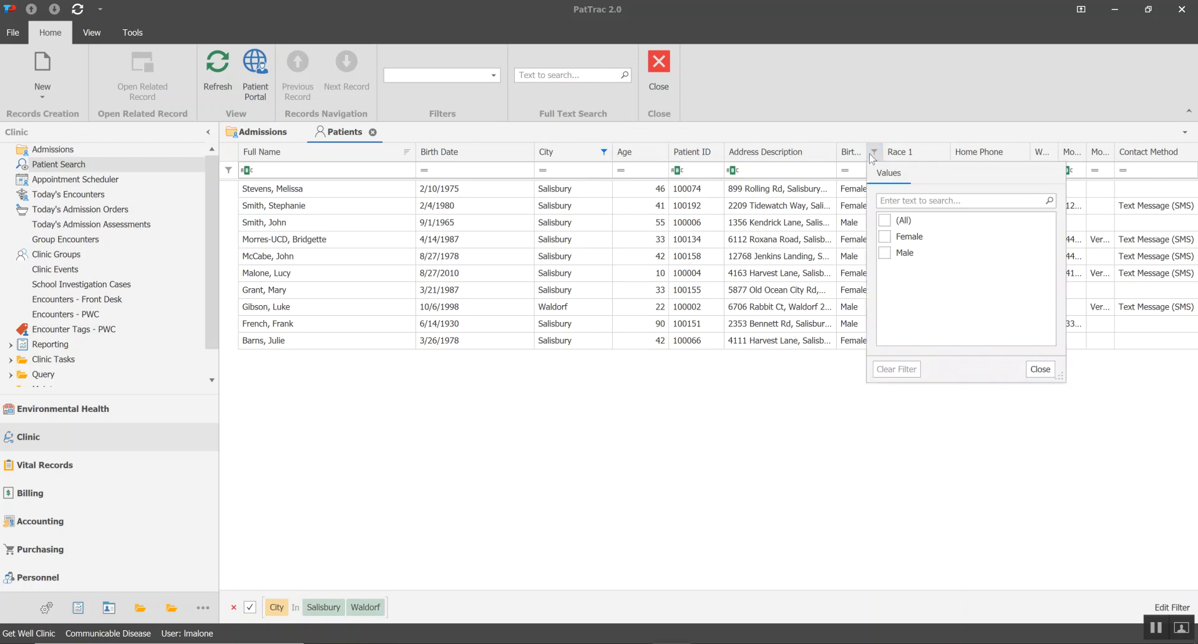
pyautogui.click(1040, 369)
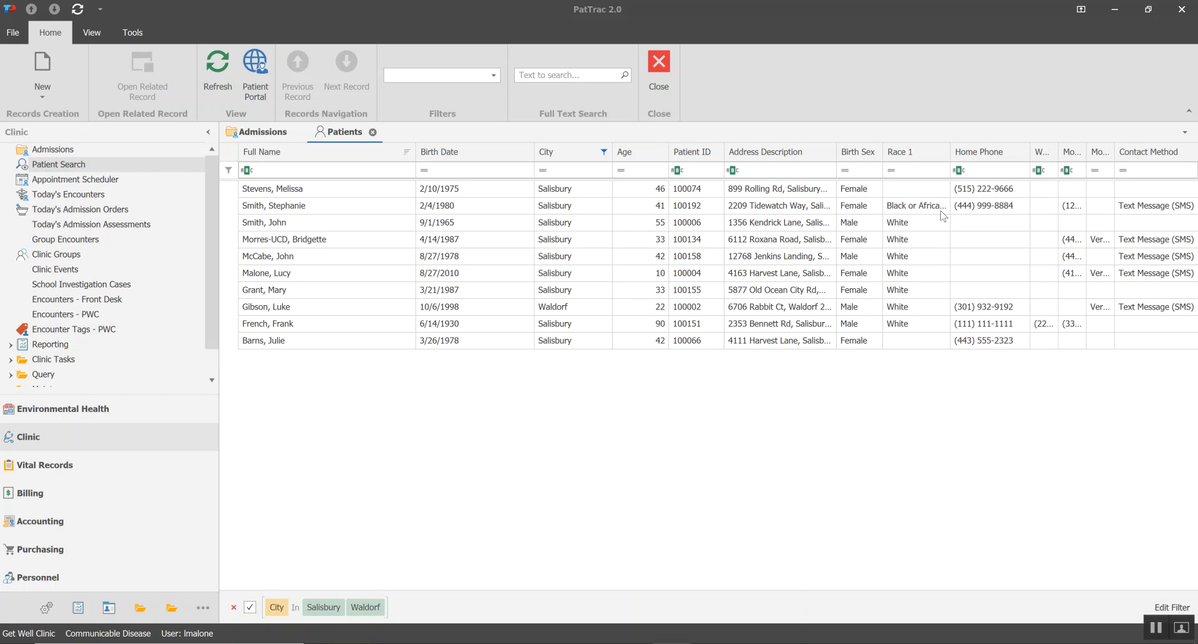
pyautogui.click(875, 151)
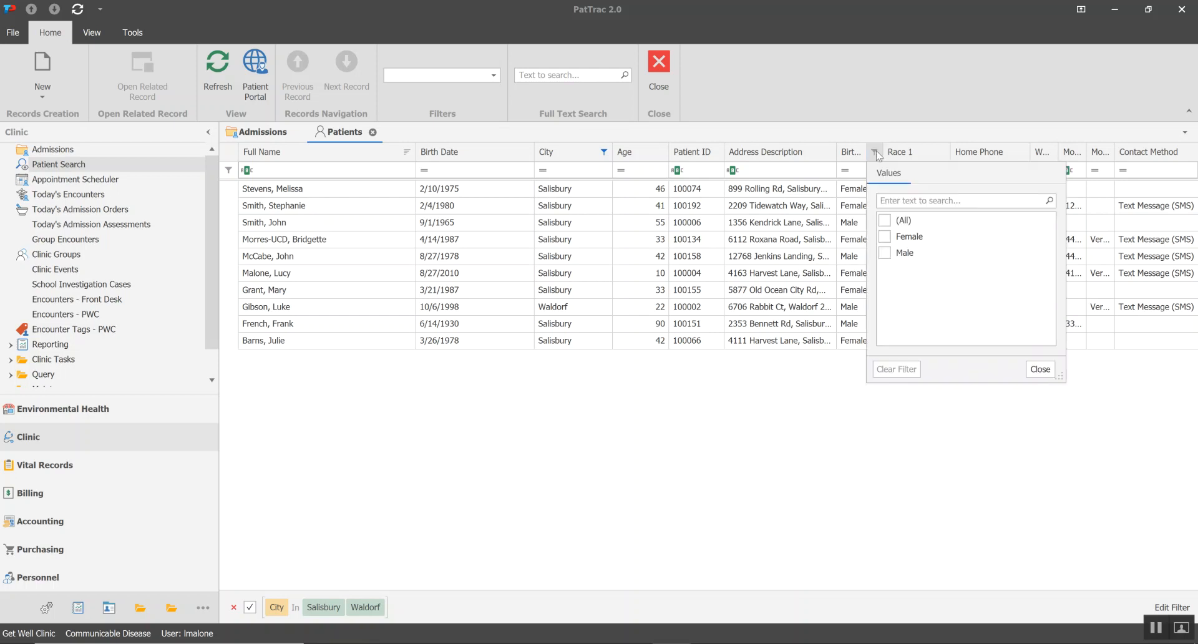
pyautogui.click(884, 237)
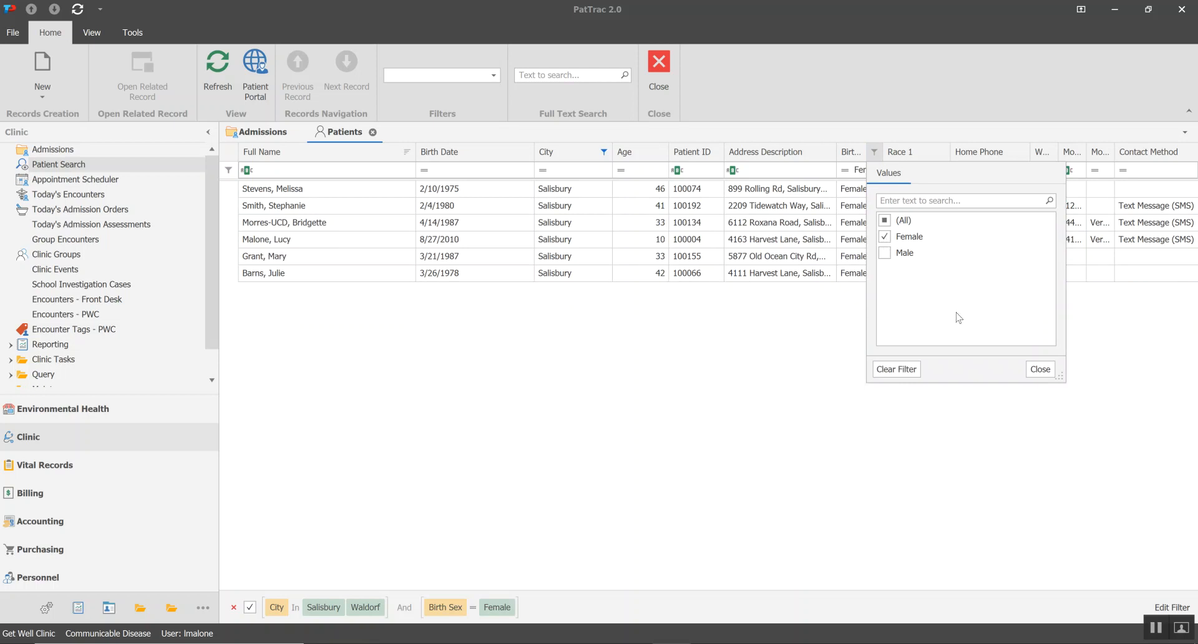
pyautogui.click(1039, 369)
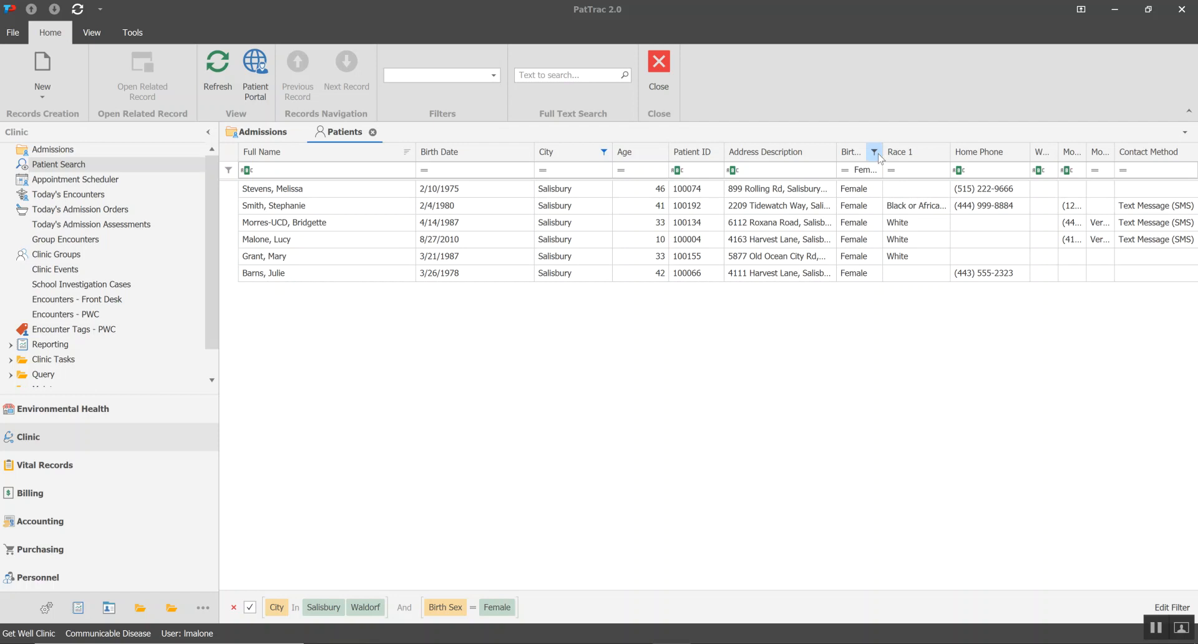
# Clear the Birth Sex and City filters from the Patients list
pyautogui.click(874, 151)
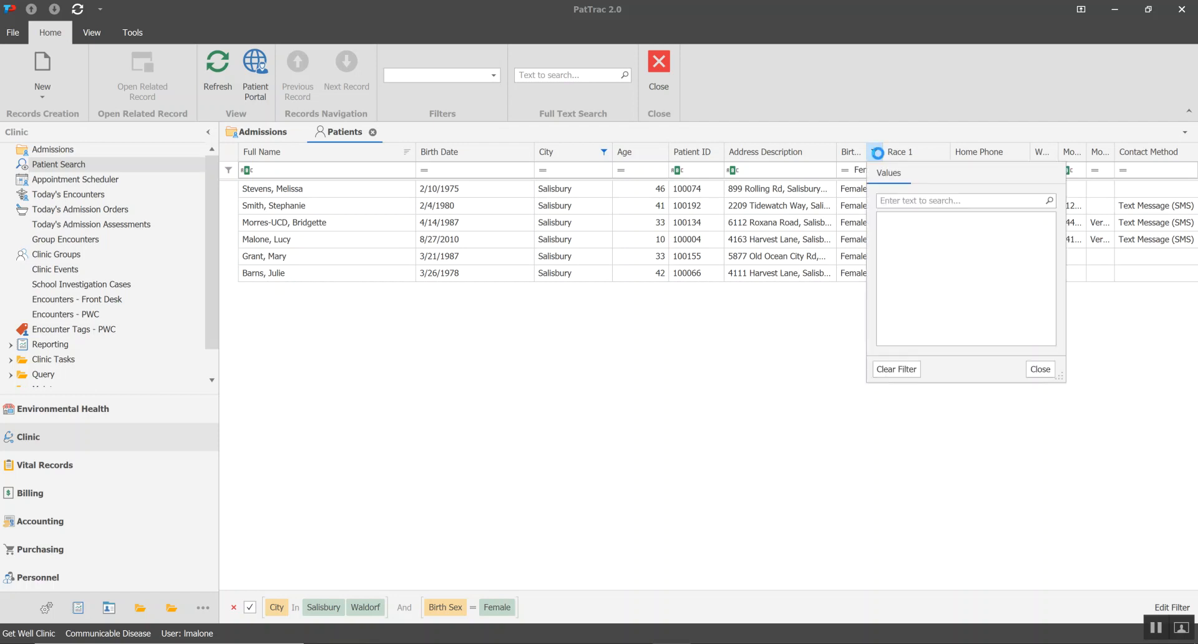
pyautogui.click(898, 369)
pyautogui.click(1050, 372)
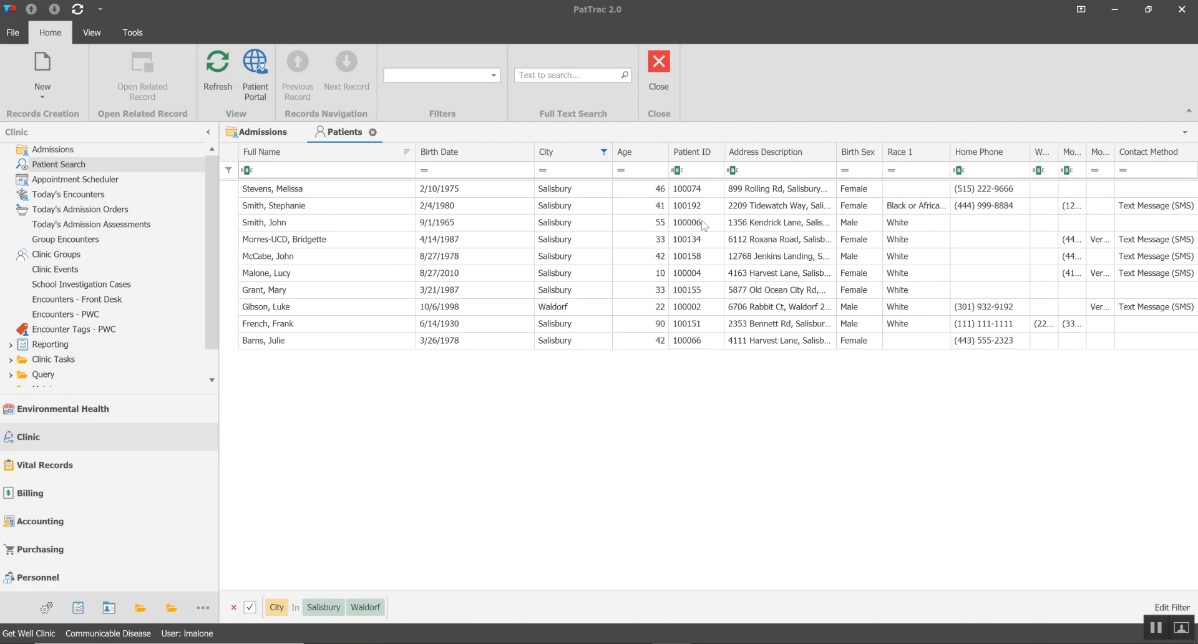
pyautogui.click(603, 152)
pyautogui.click(626, 465)
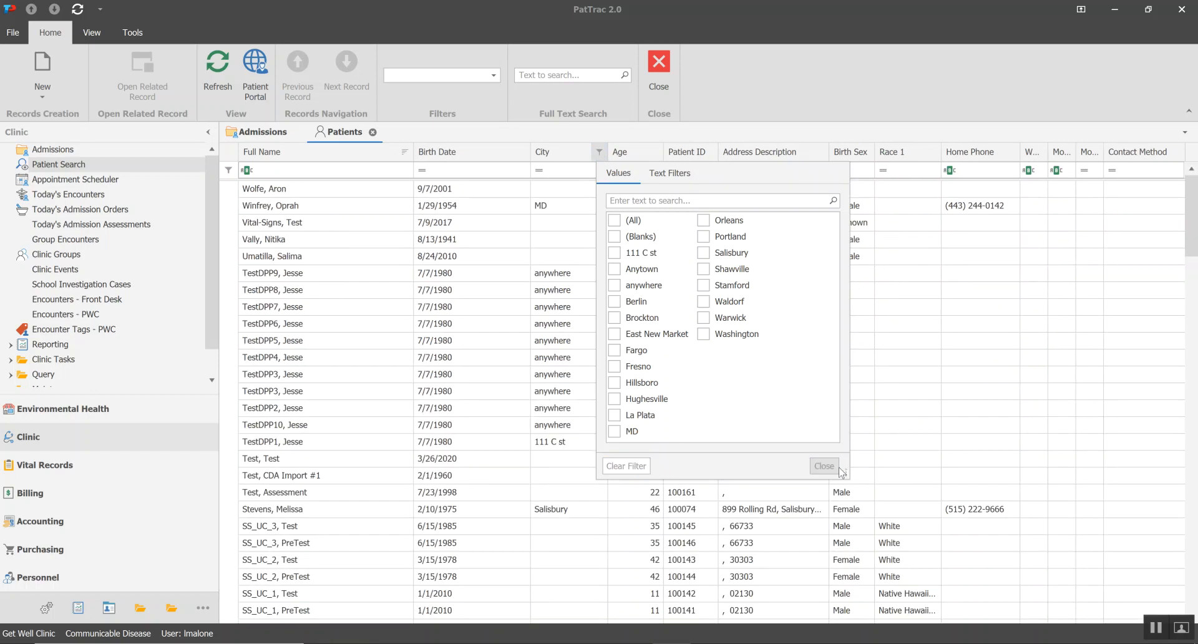
pyautogui.click(824, 466)
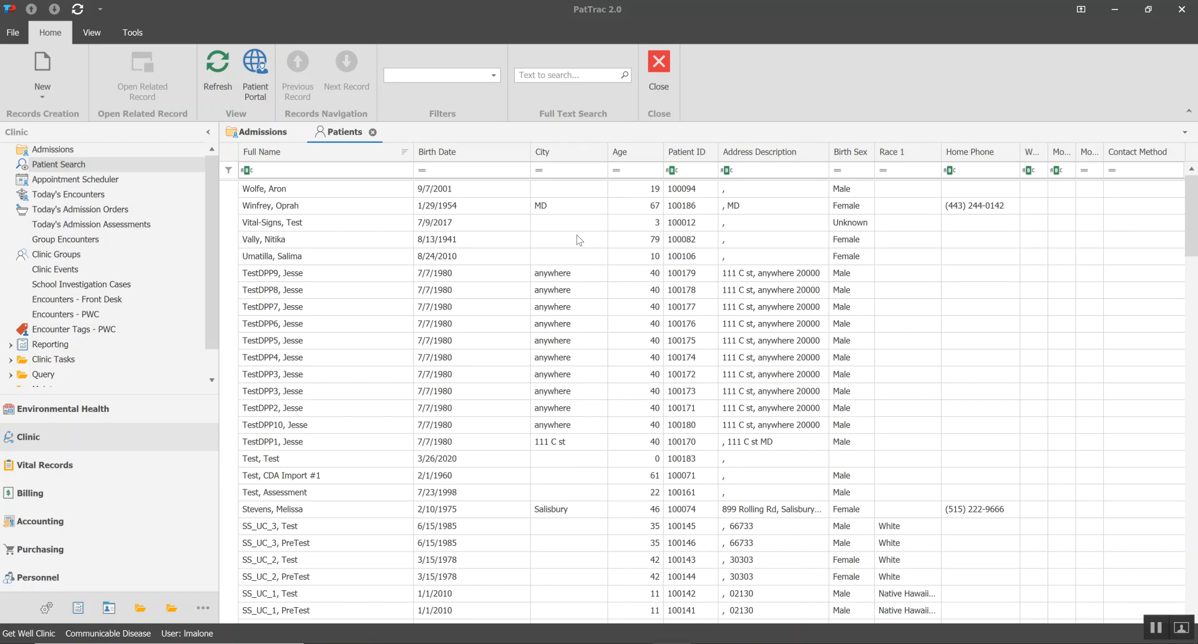
# Switch to the Admissions list and widen its Case Manager column
pyautogui.click(254, 133)
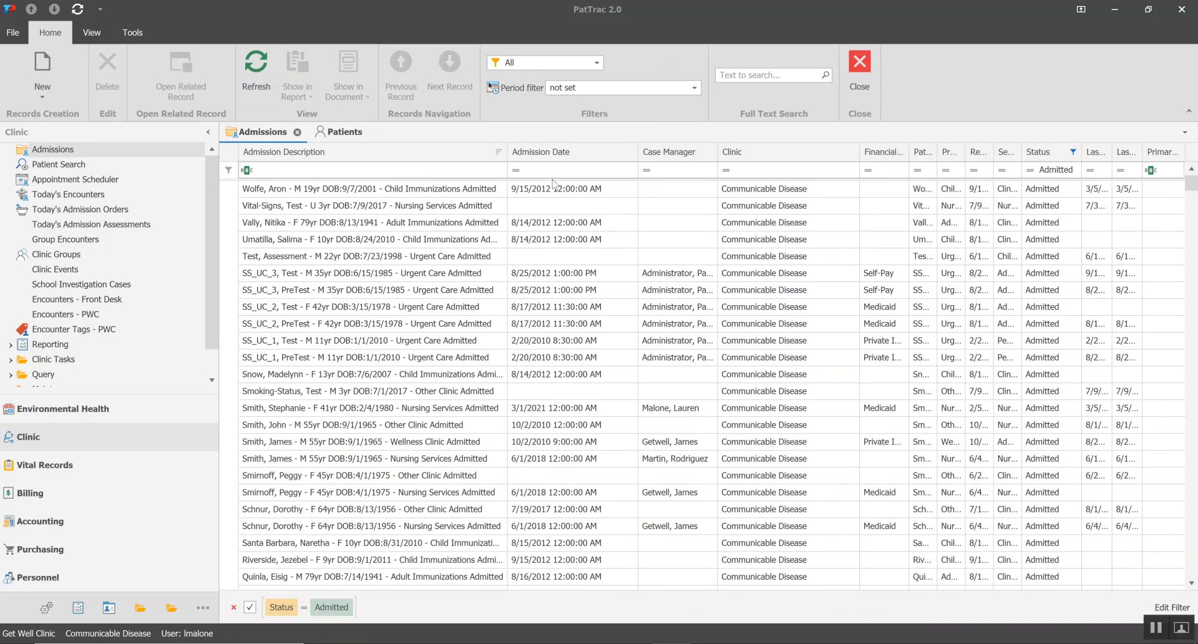
pyautogui.moveTo(718, 156); pyautogui.dragTo(773, 156)
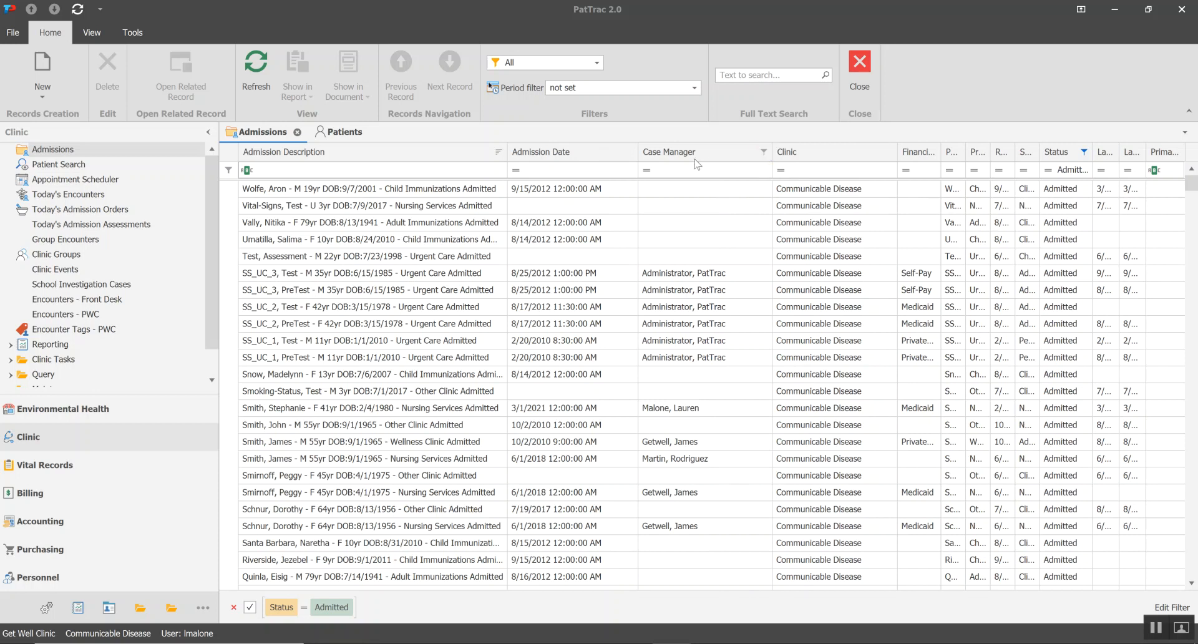
# Filter the Case Manager column of the Admissions list to a single case manager
pyautogui.click(765, 152)
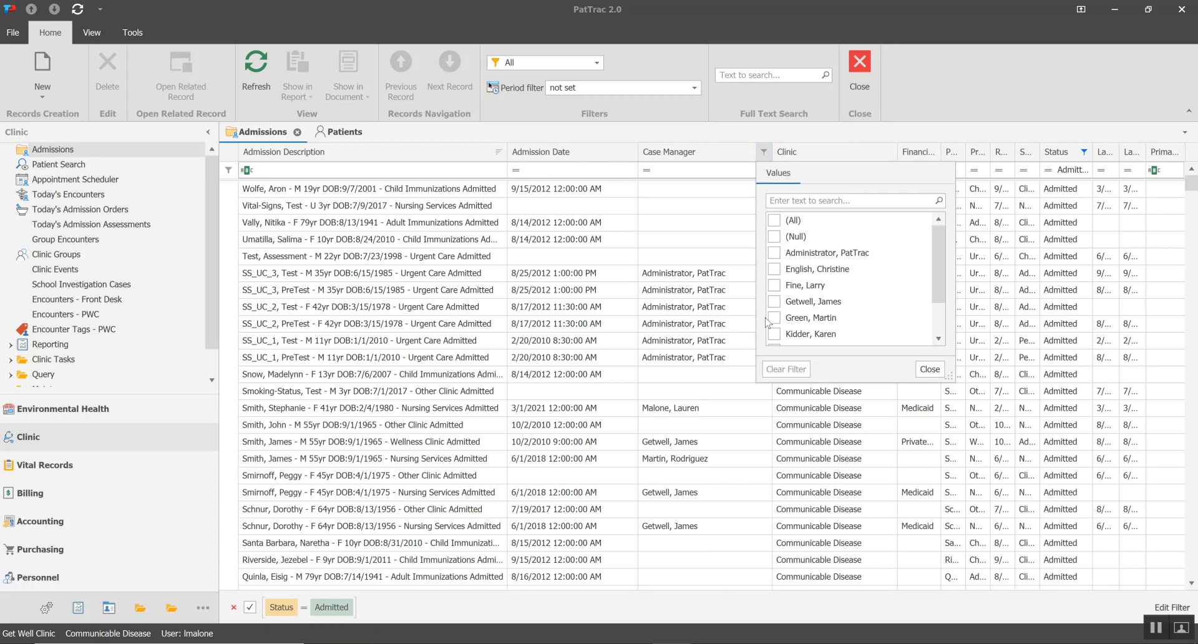
pyautogui.moveTo(940, 292); pyautogui.dragTo(940, 326)
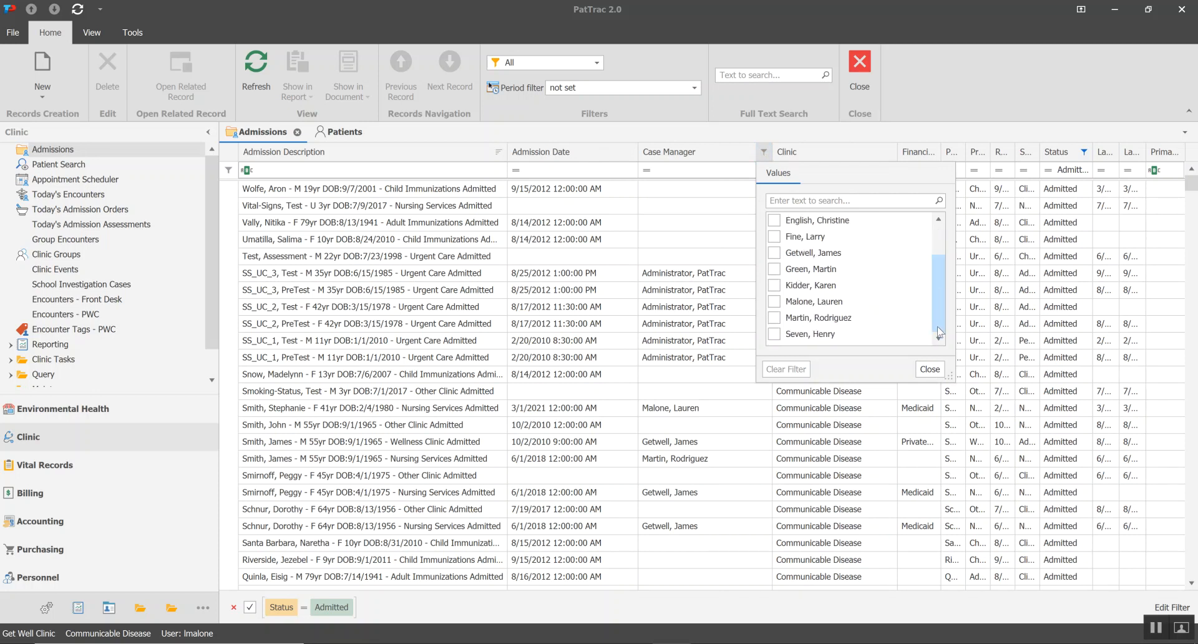
pyautogui.click(776, 319)
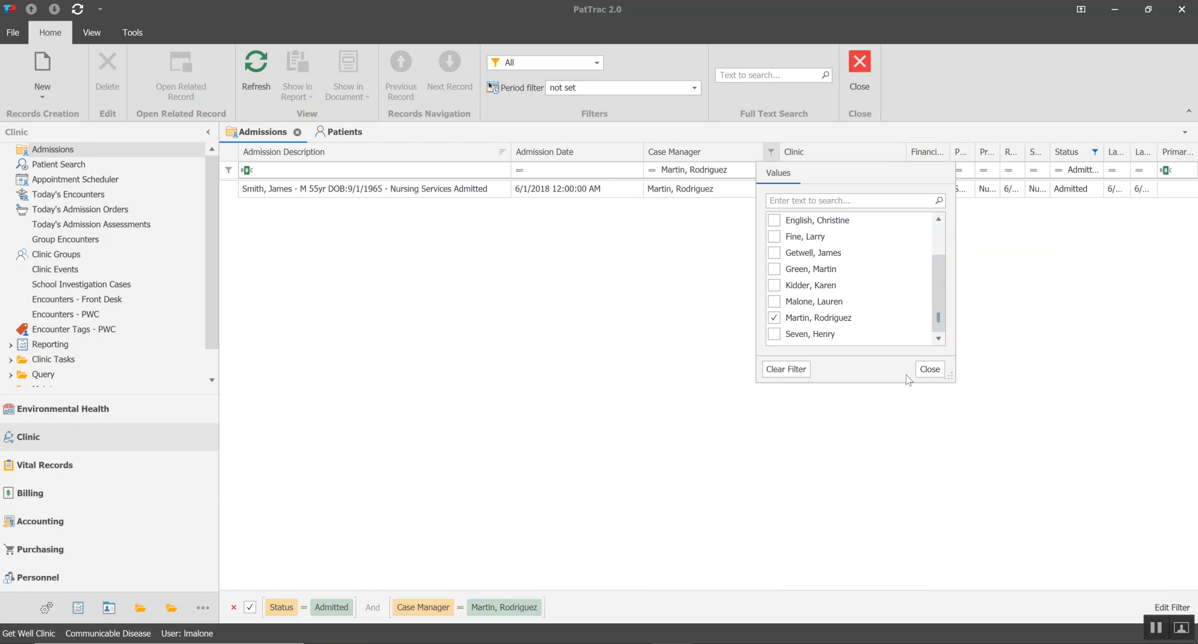
pyautogui.click(930, 369)
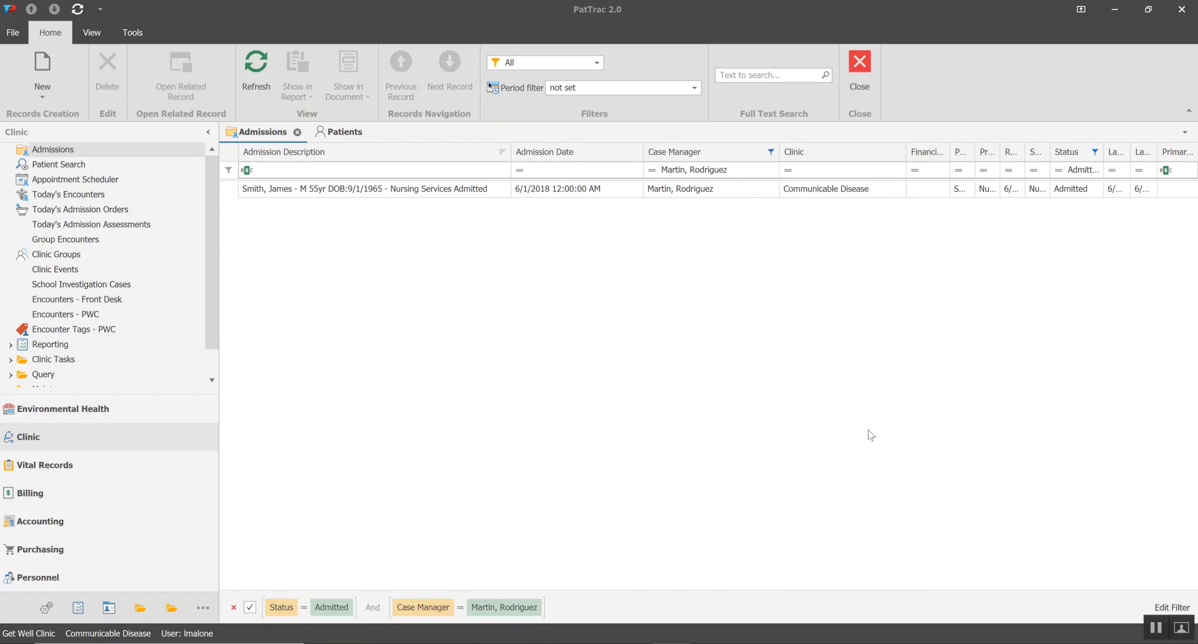
# Add a second case manager to the Case Manager filter and close the filter window
pyautogui.click(771, 152)
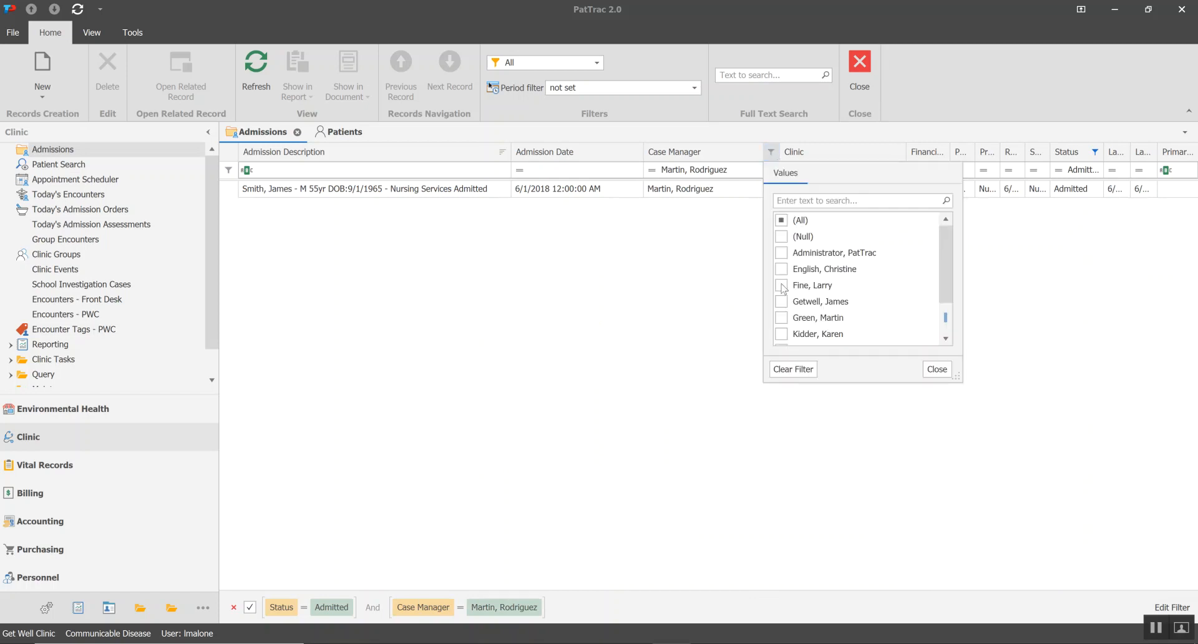
pyautogui.click(782, 286)
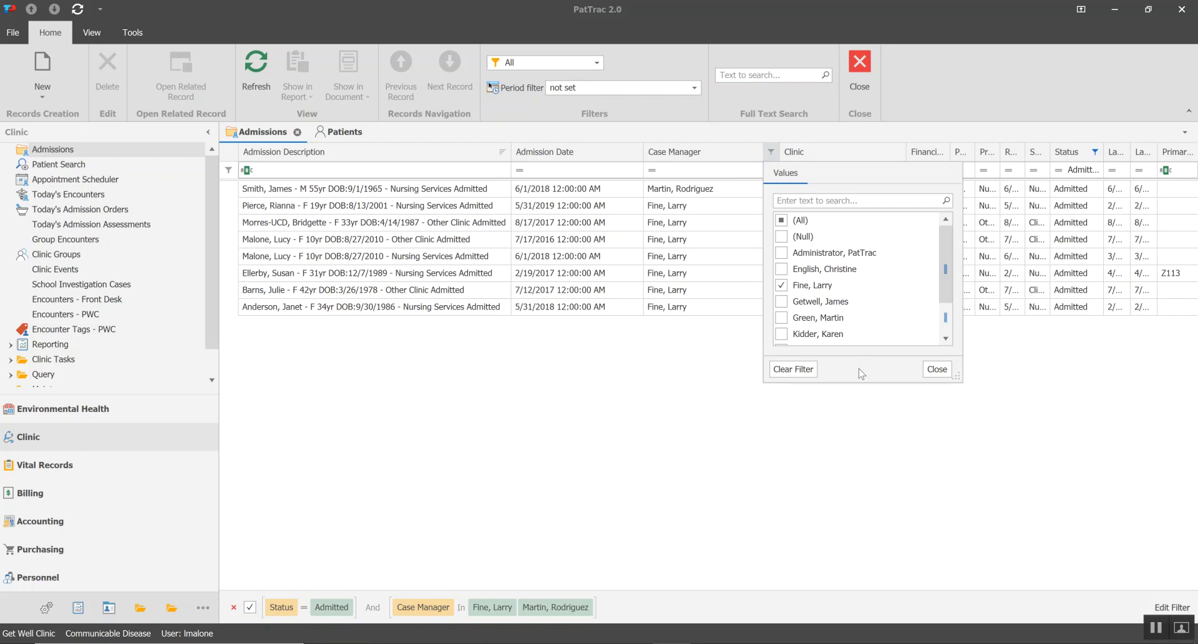
pyautogui.click(935, 369)
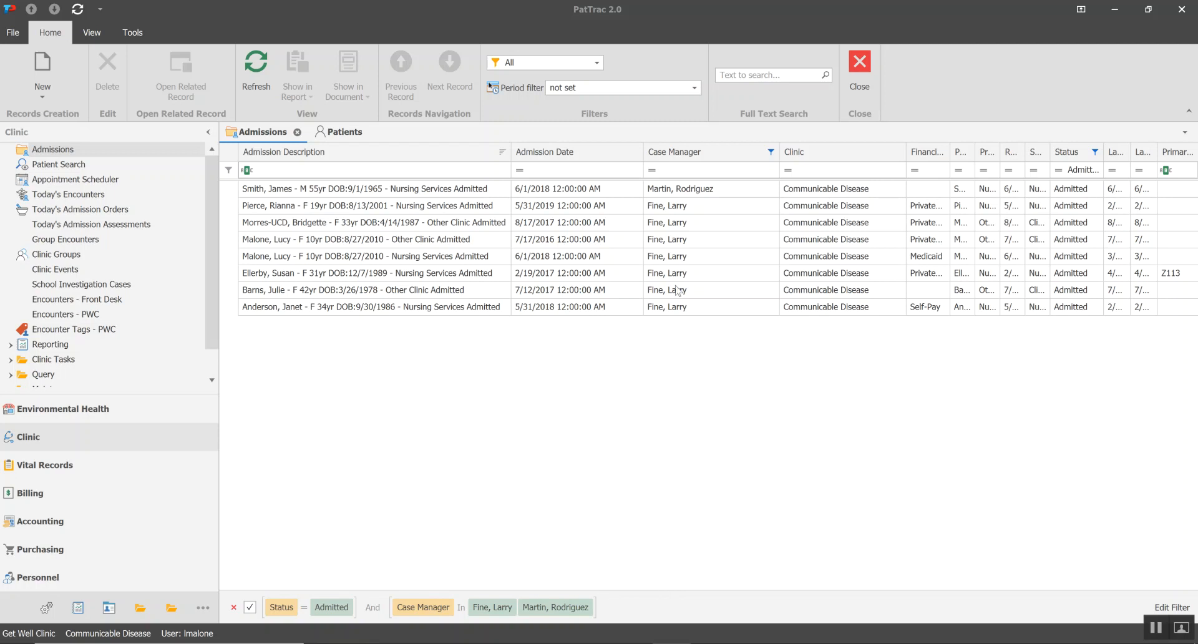
# Clear the Case Manager filter and narrow the Case Manager column
pyautogui.click(771, 152)
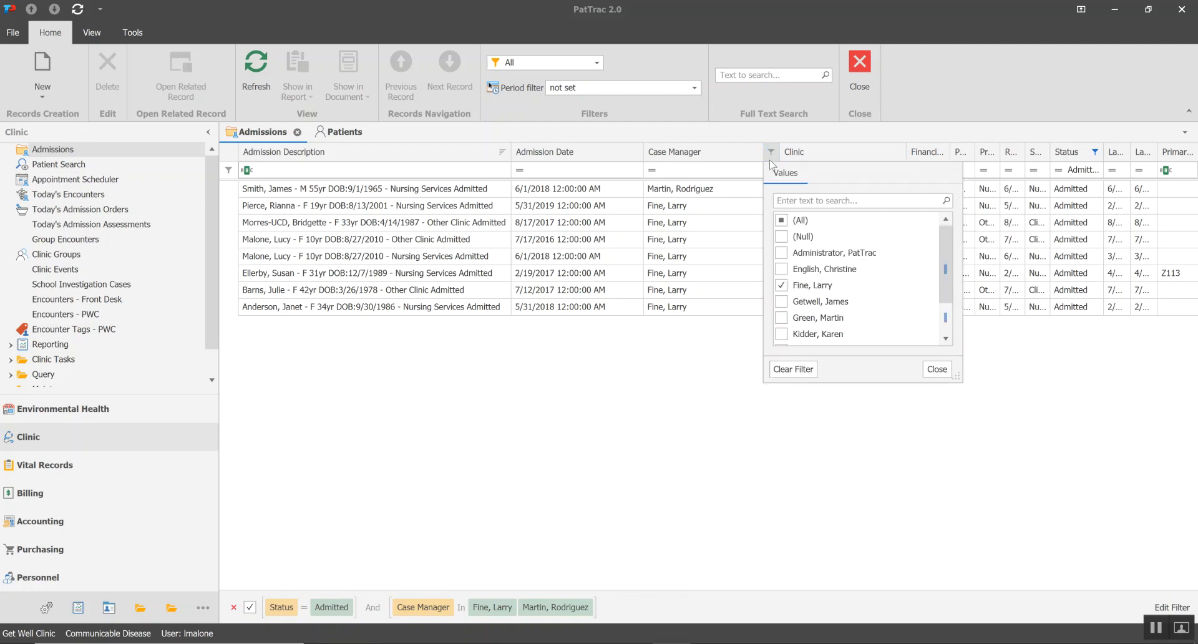
pyautogui.click(803, 372)
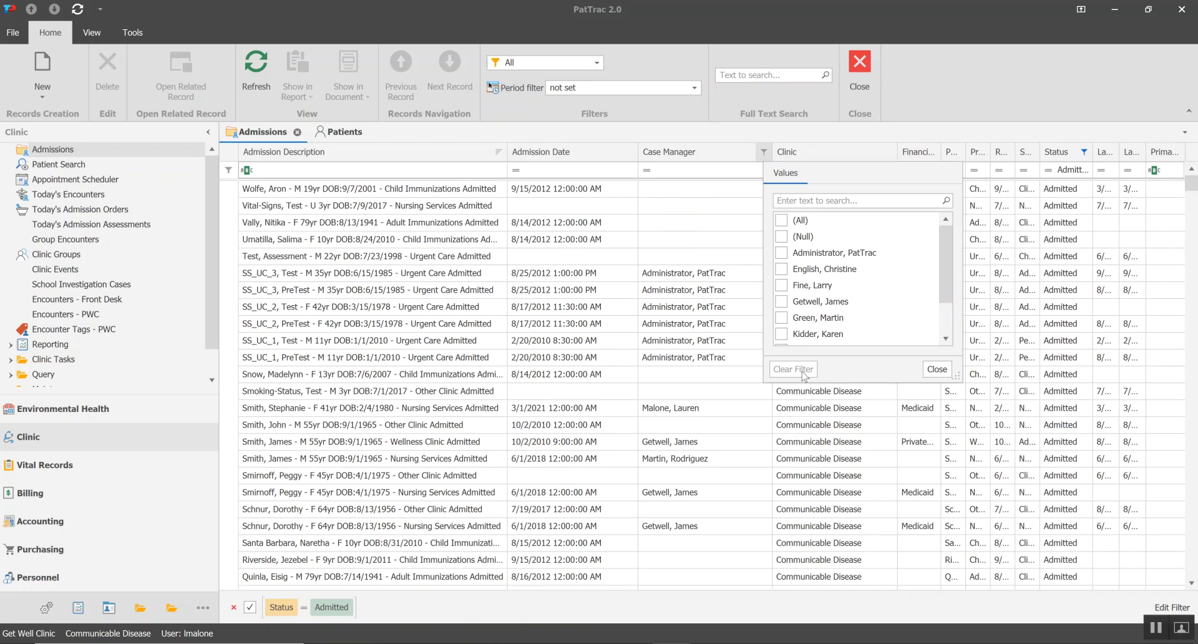
pyautogui.click(937, 369)
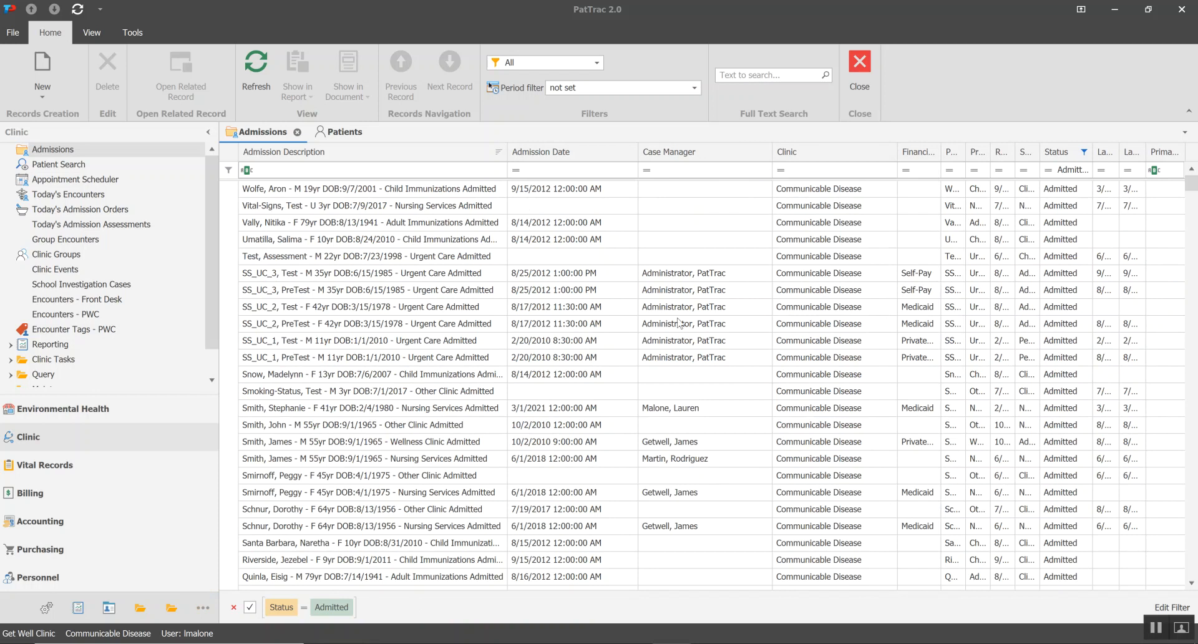
pyautogui.moveTo(770, 155); pyautogui.dragTo(725, 152)
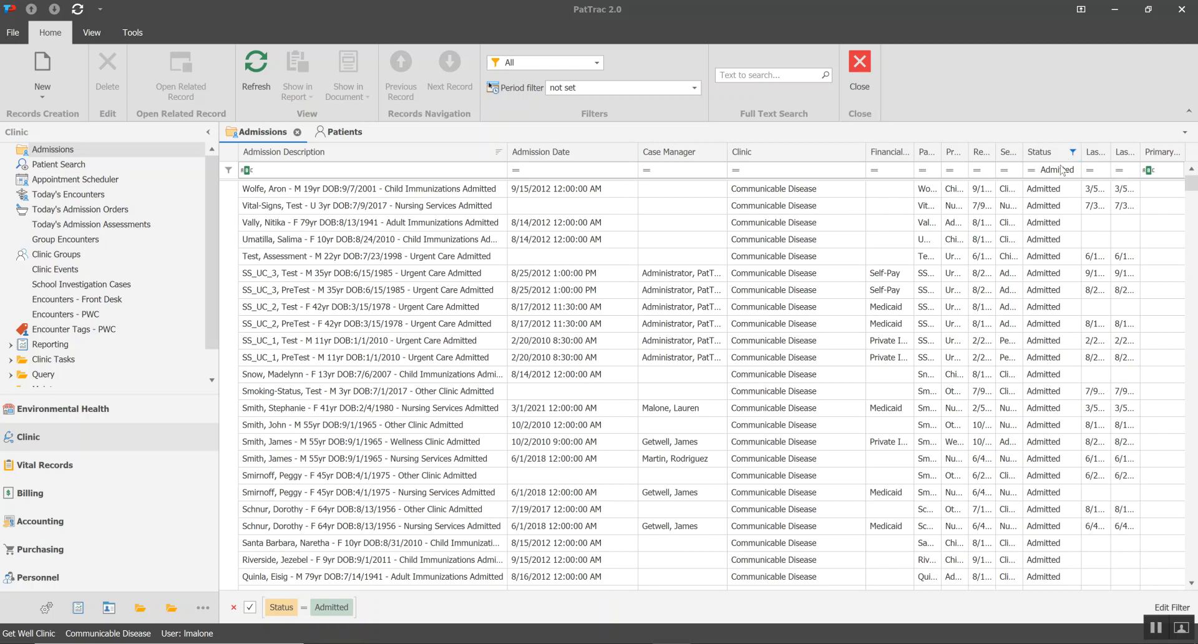
# Change the Status filter of the Admissions list from Admitted to Referral only and look through the filtered records
pyautogui.click(1072, 153)
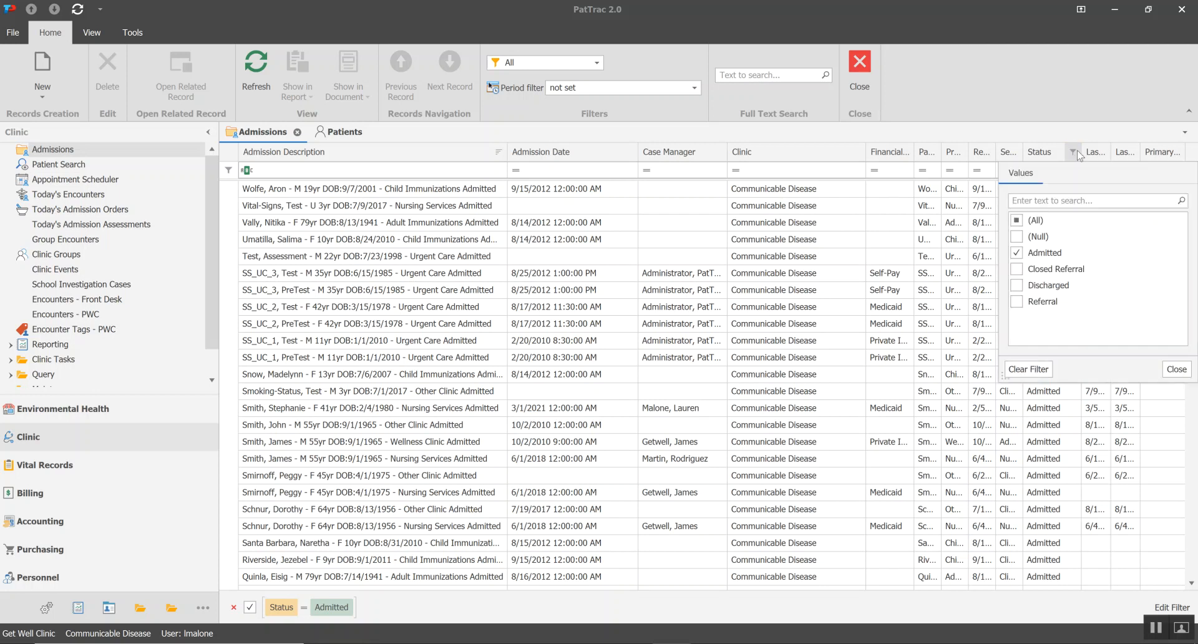
pyautogui.click(1018, 304)
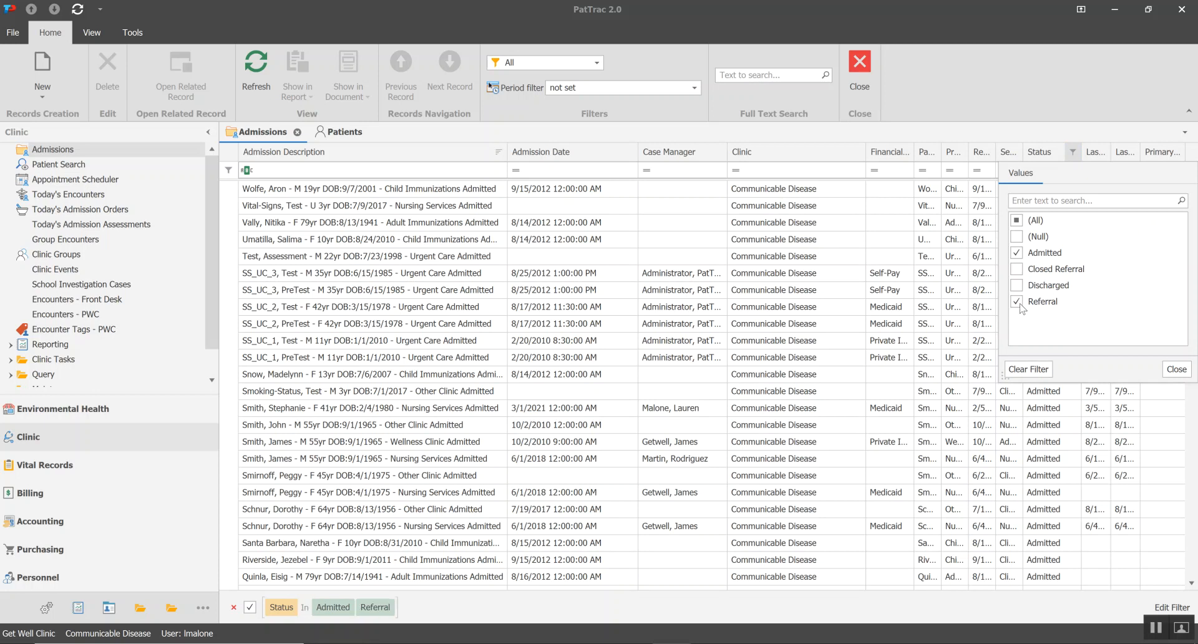
pyautogui.click(1020, 253)
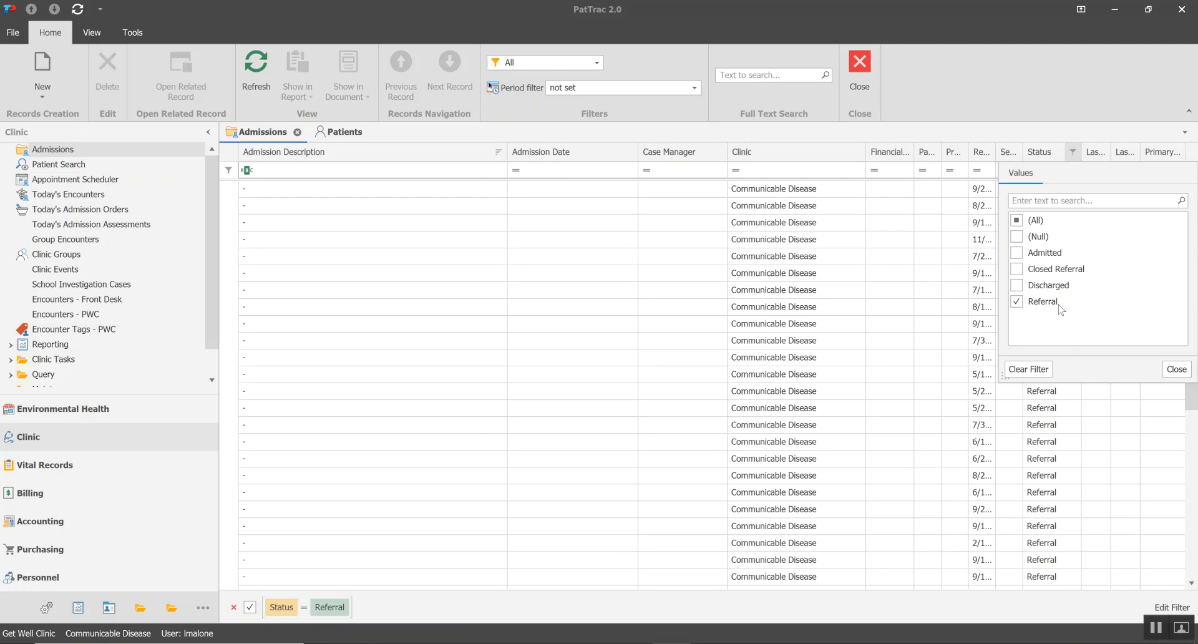
pyautogui.click(1176, 369)
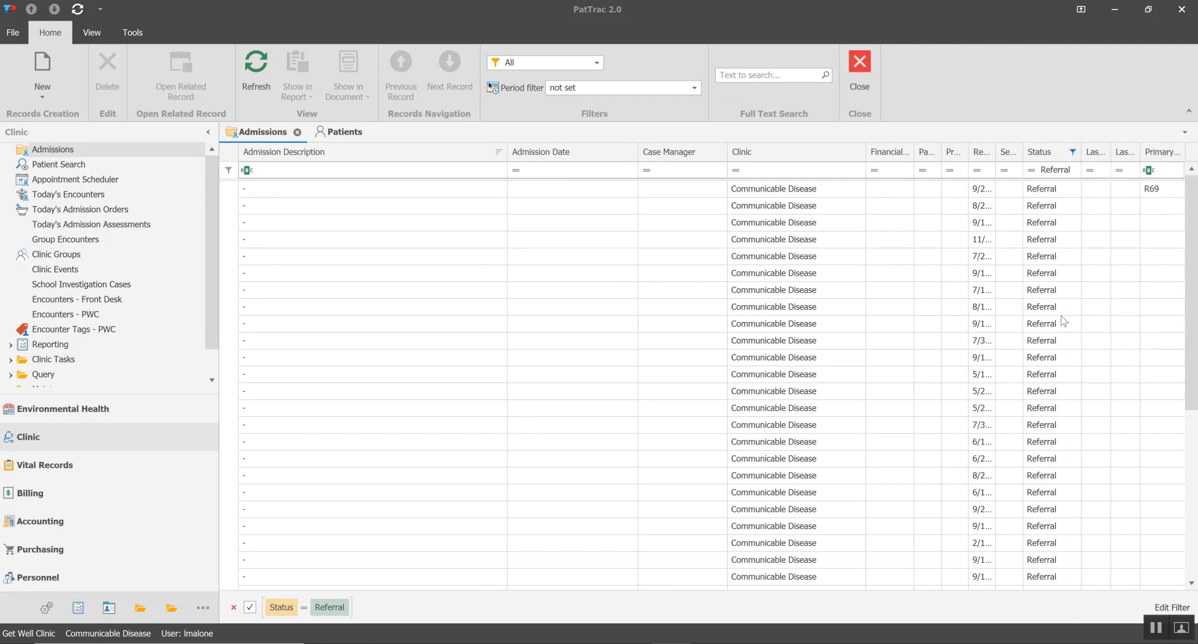
pyautogui.moveTo(1192, 267)
pyautogui.mouseDown()
pyautogui.moveTo(1170, 469)
pyautogui.moveTo(1195, 272)
pyautogui.mouseUp()
# Clear the Status filter of the Admissions list and narrow the Admission Description column
pyautogui.click(1072, 151)
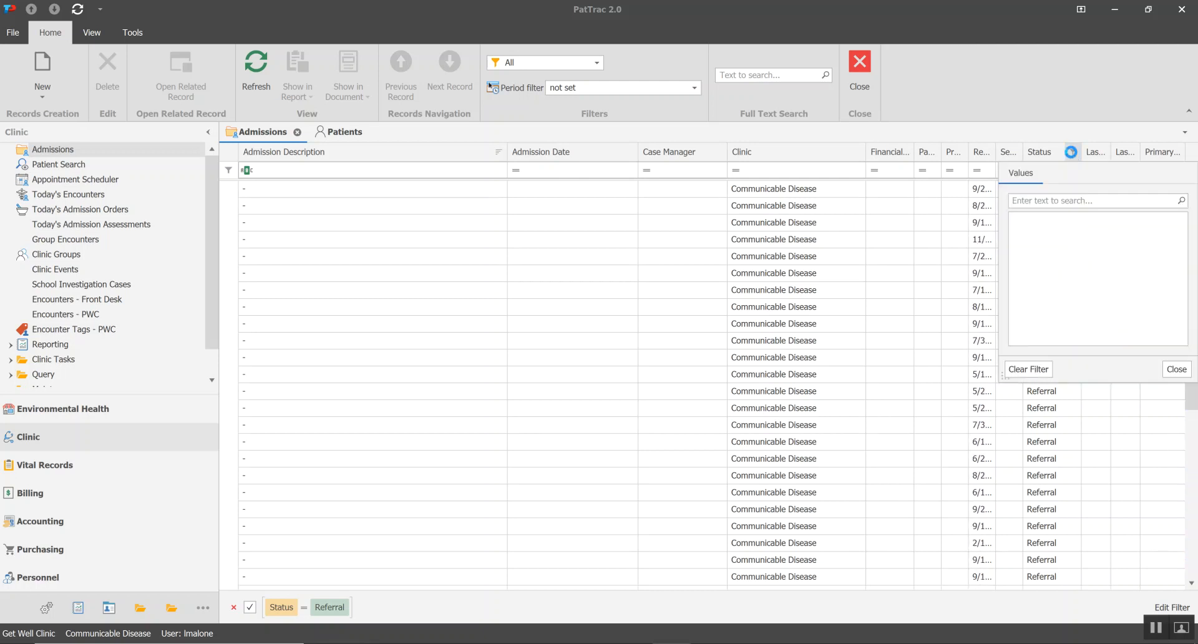
pyautogui.click(1028, 369)
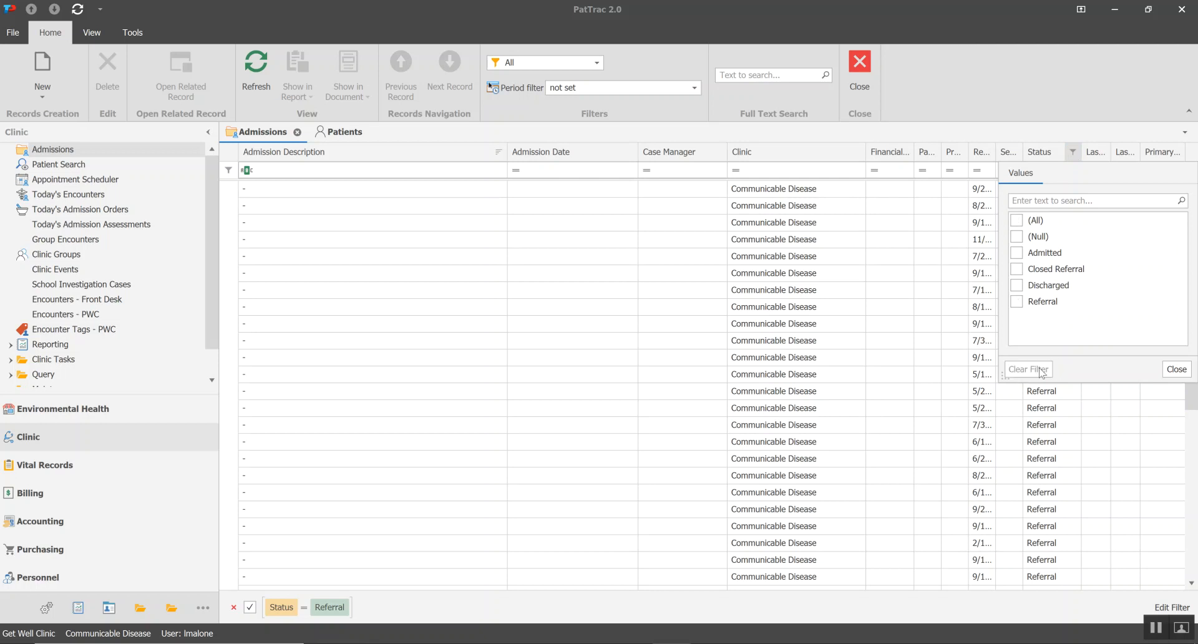
pyautogui.click(1180, 369)
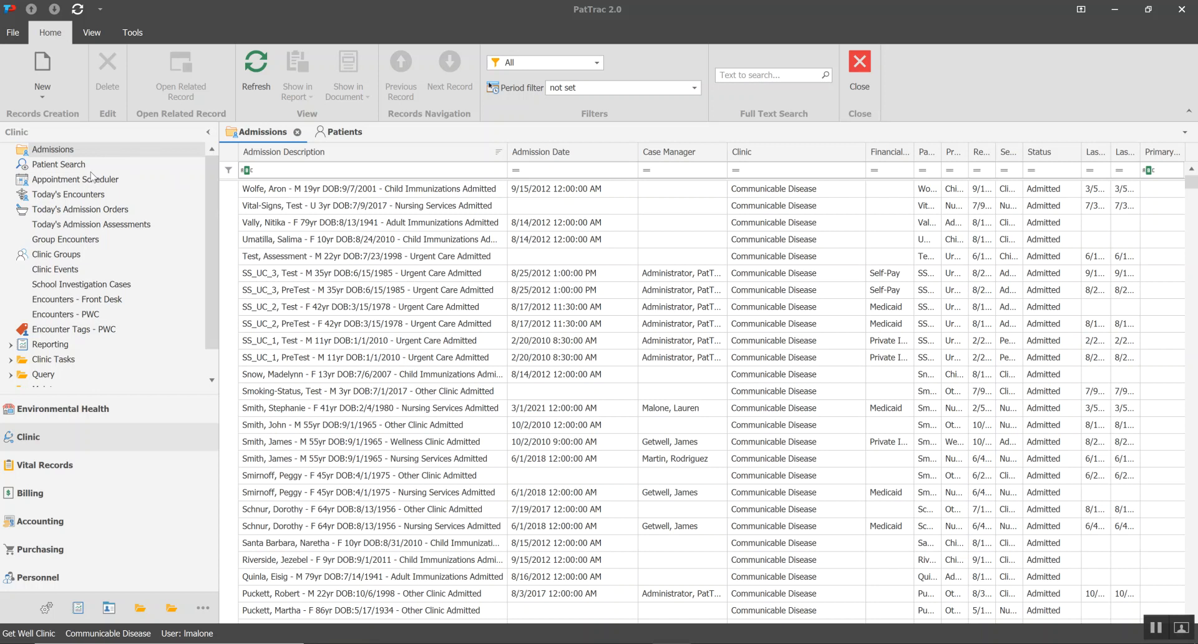
pyautogui.moveTo(507, 153); pyautogui.dragTo(472, 156)
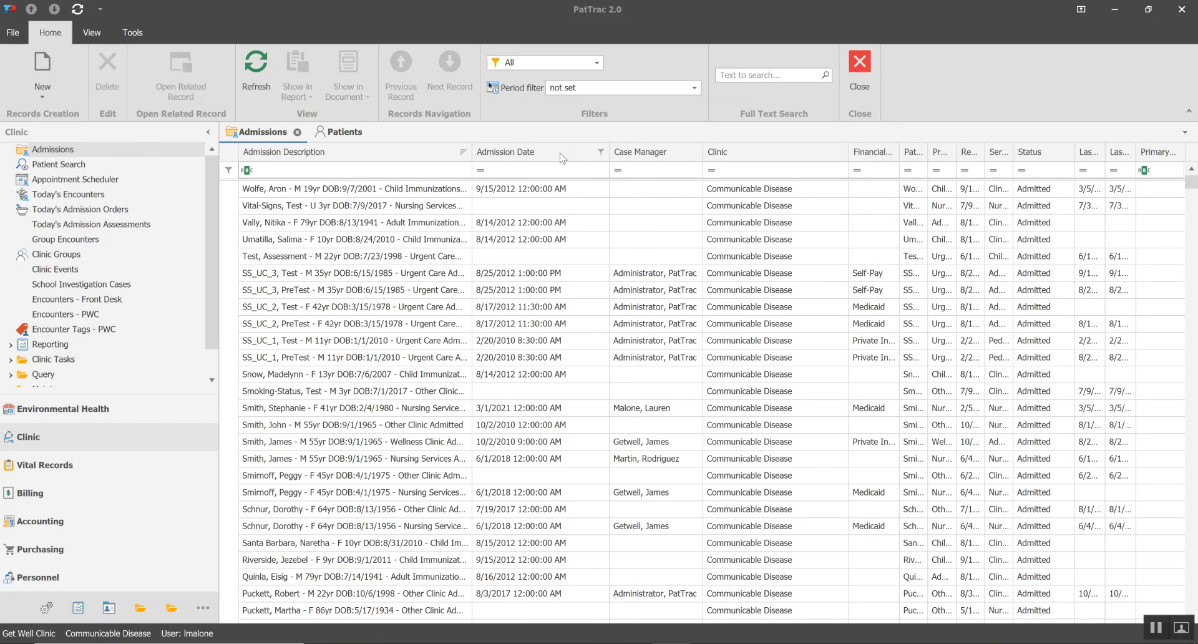
# Review the Admission Date filter's date values and conditions, and filter the column to the specific date periods This Year and Last Year
pyautogui.click(600, 152)
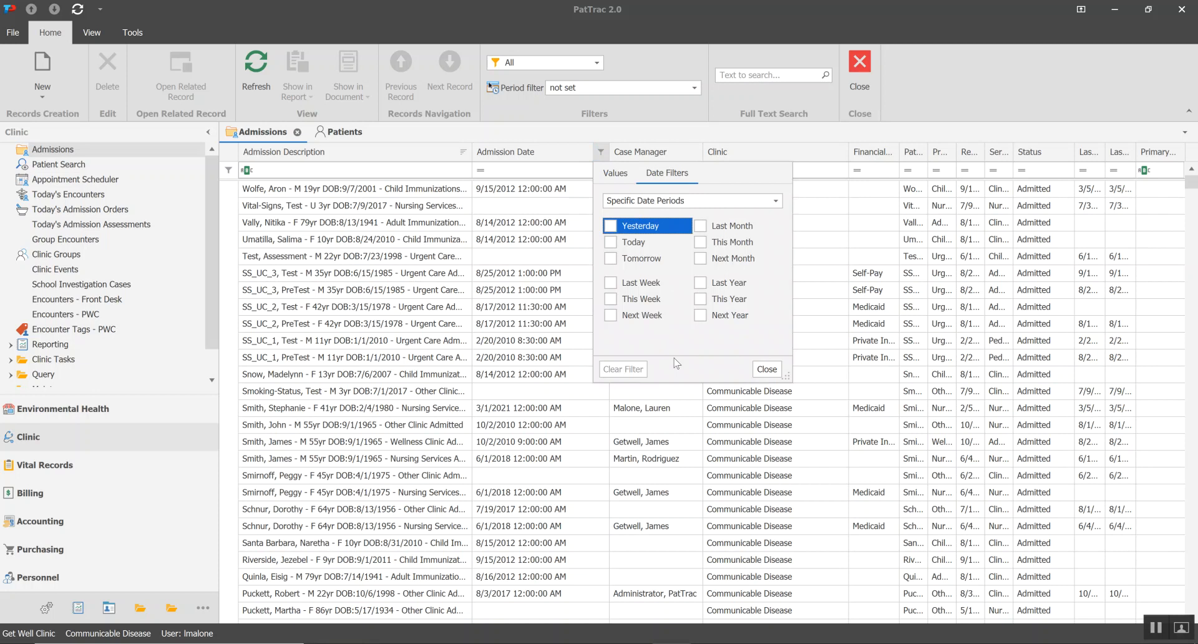
pyautogui.click(615, 174)
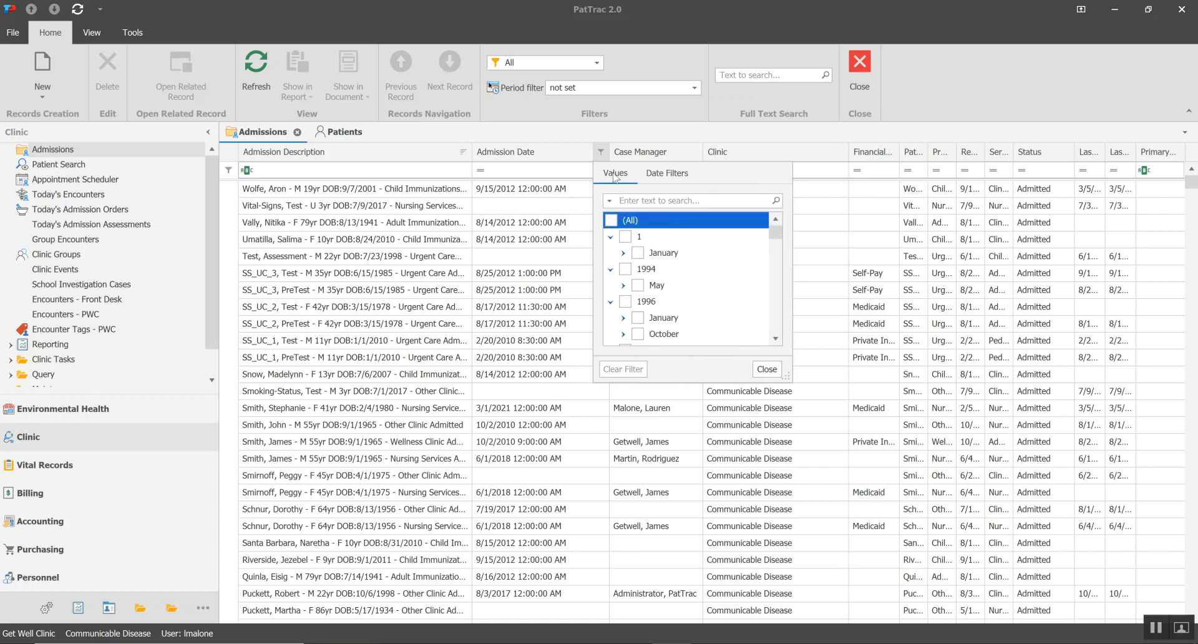
pyautogui.moveTo(776, 234); pyautogui.dragTo(777, 247)
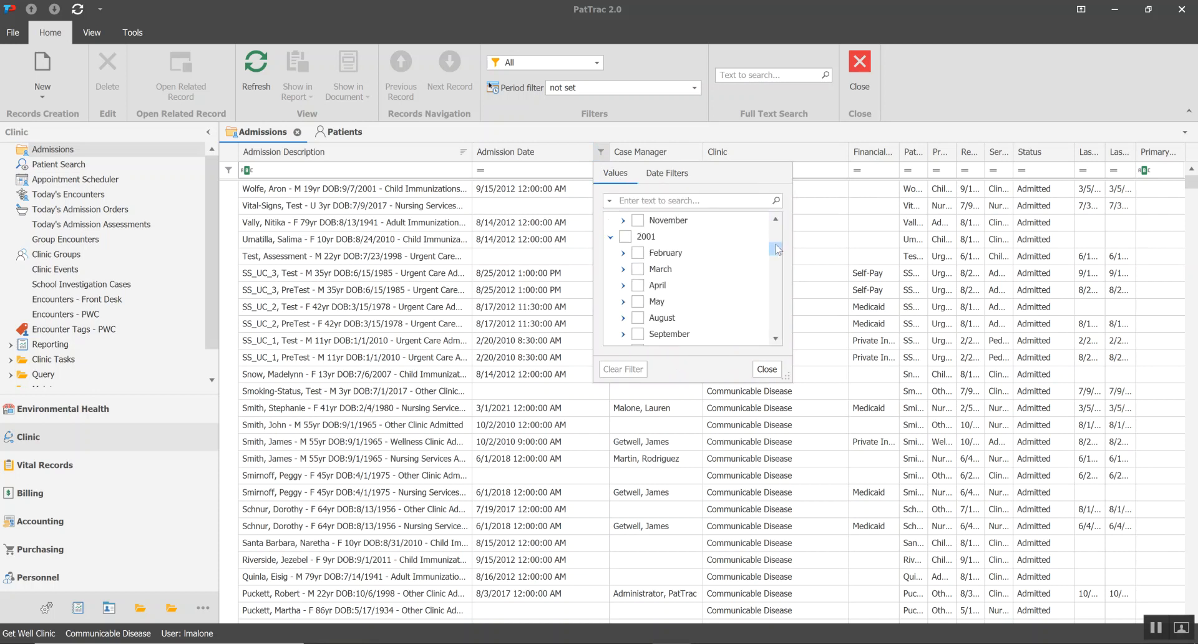
pyautogui.click(674, 179)
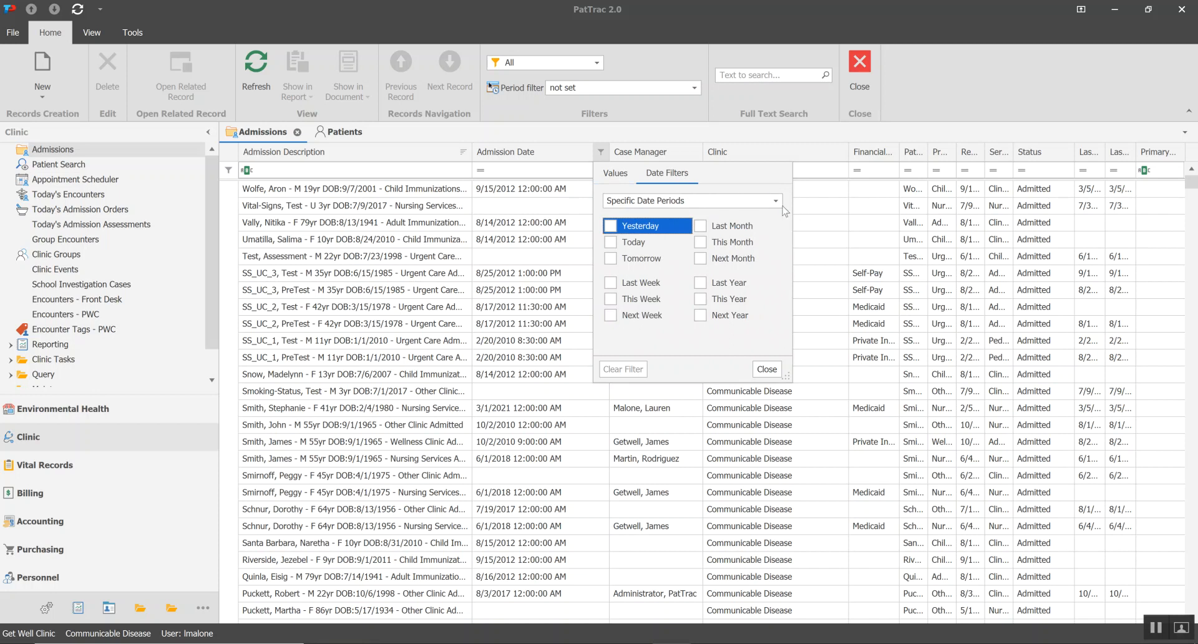
pyautogui.click(776, 202)
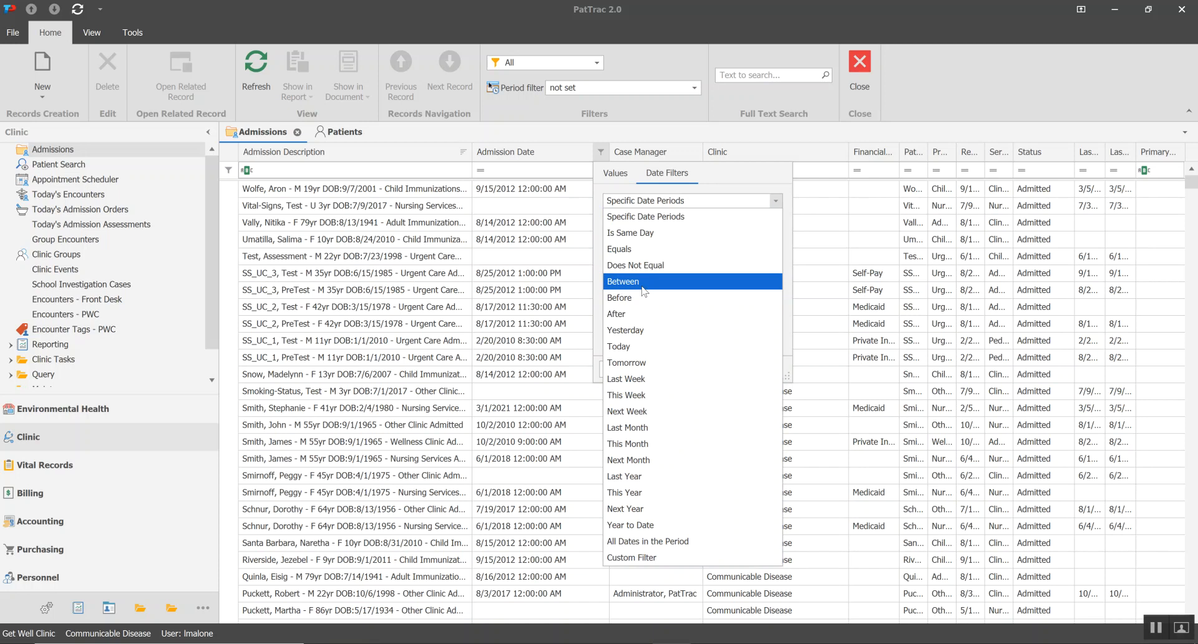
pyautogui.click(726, 177)
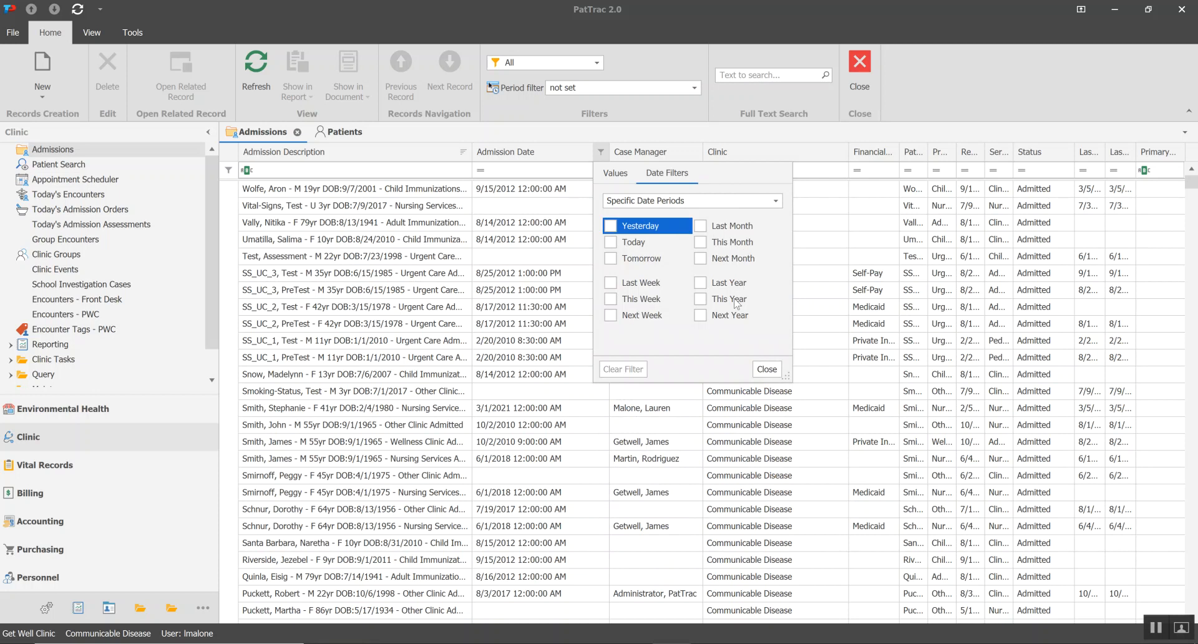
pyautogui.click(701, 299)
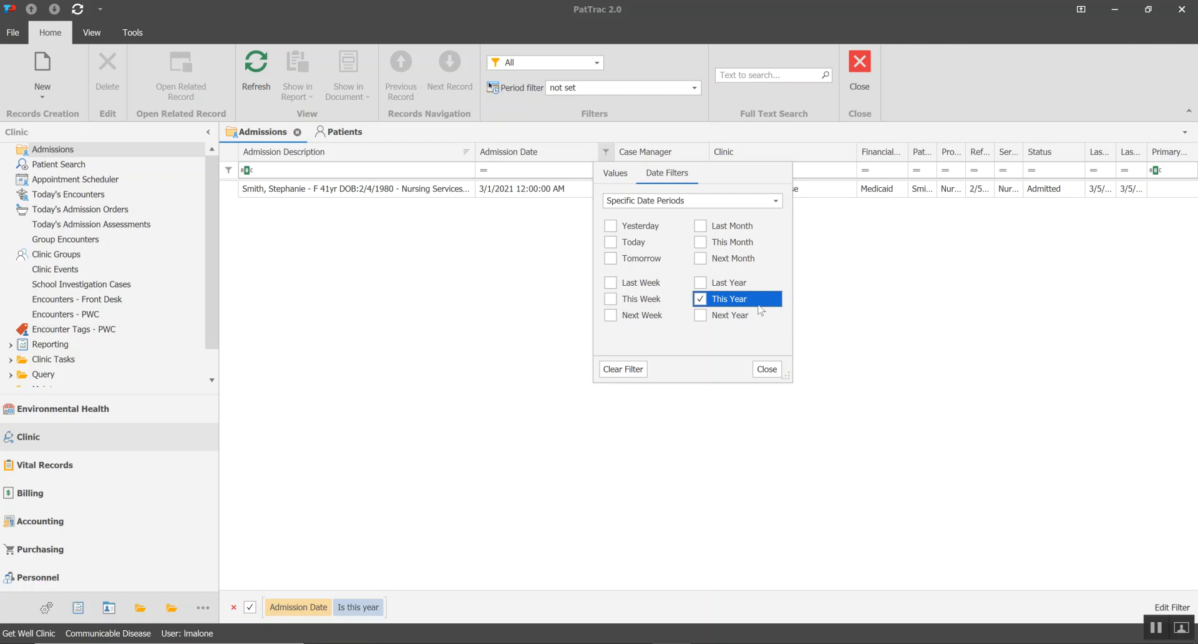
pyautogui.click(700, 284)
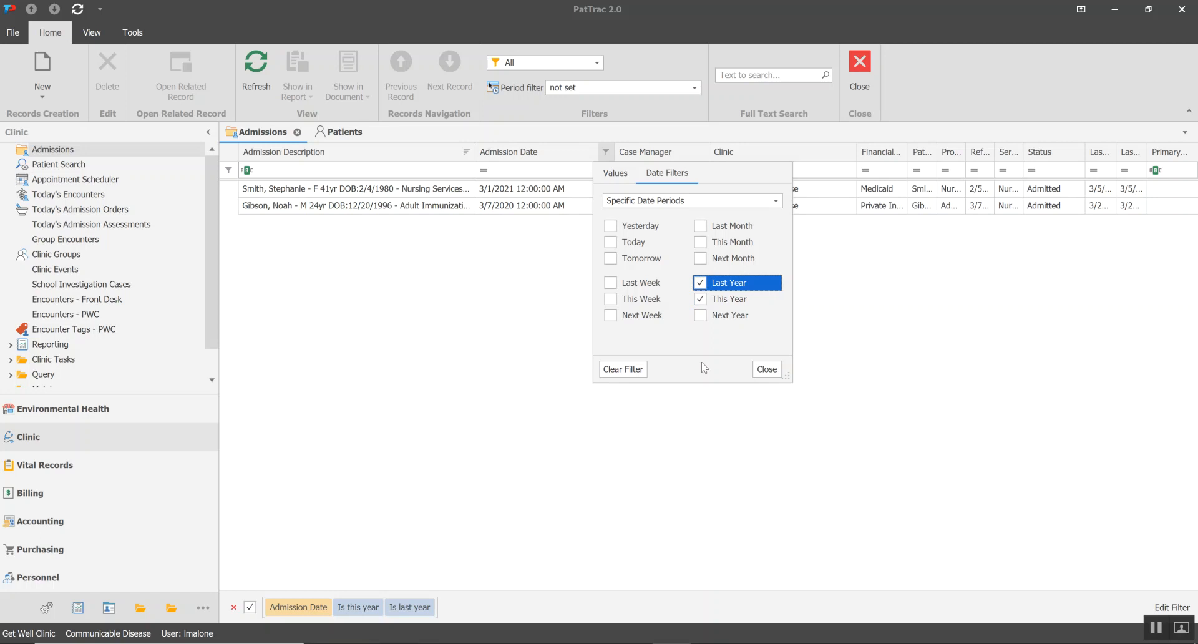
pyautogui.click(722, 461)
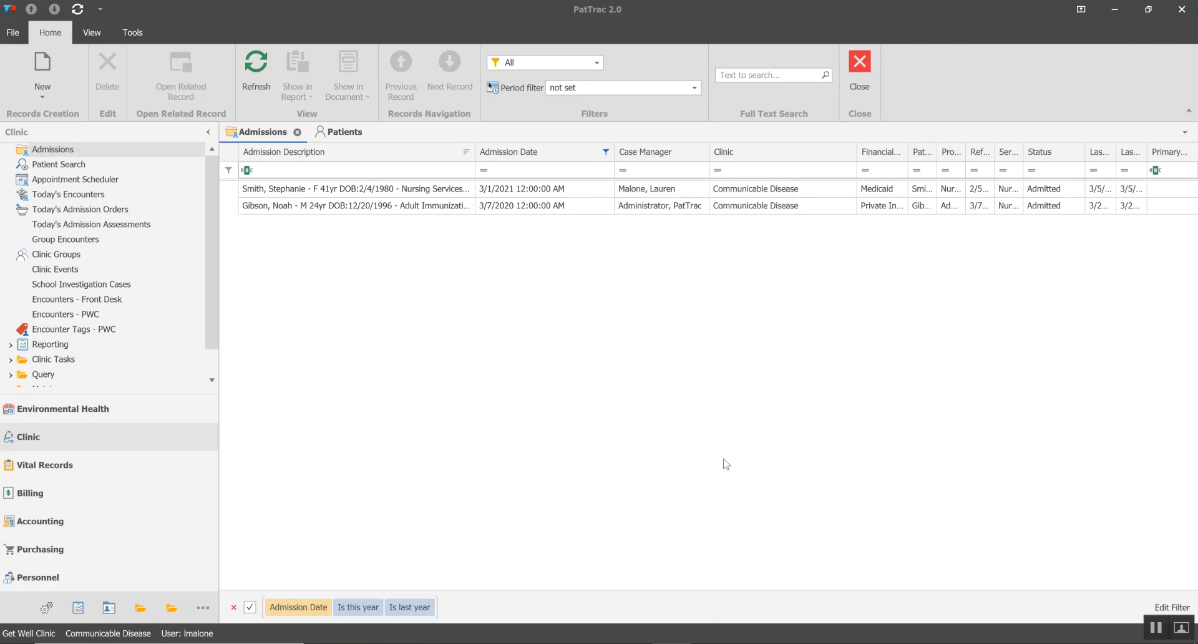
# Clear the Admission Date filter and narrow the Clinic column of the Admissions list
pyautogui.click(605, 152)
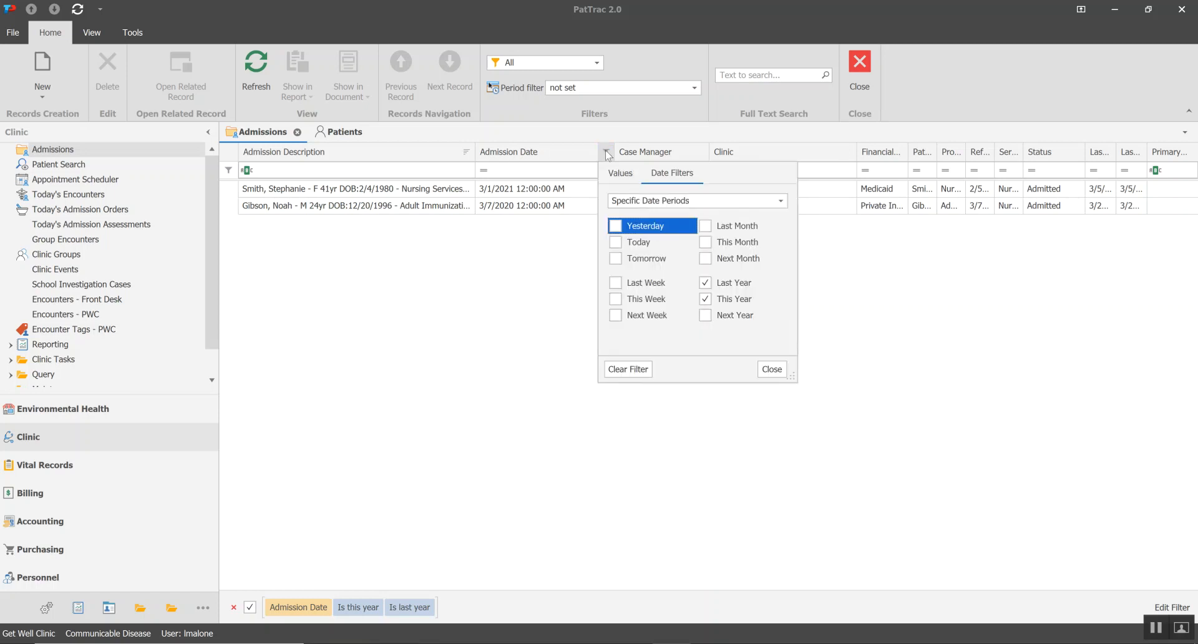
pyautogui.click(618, 372)
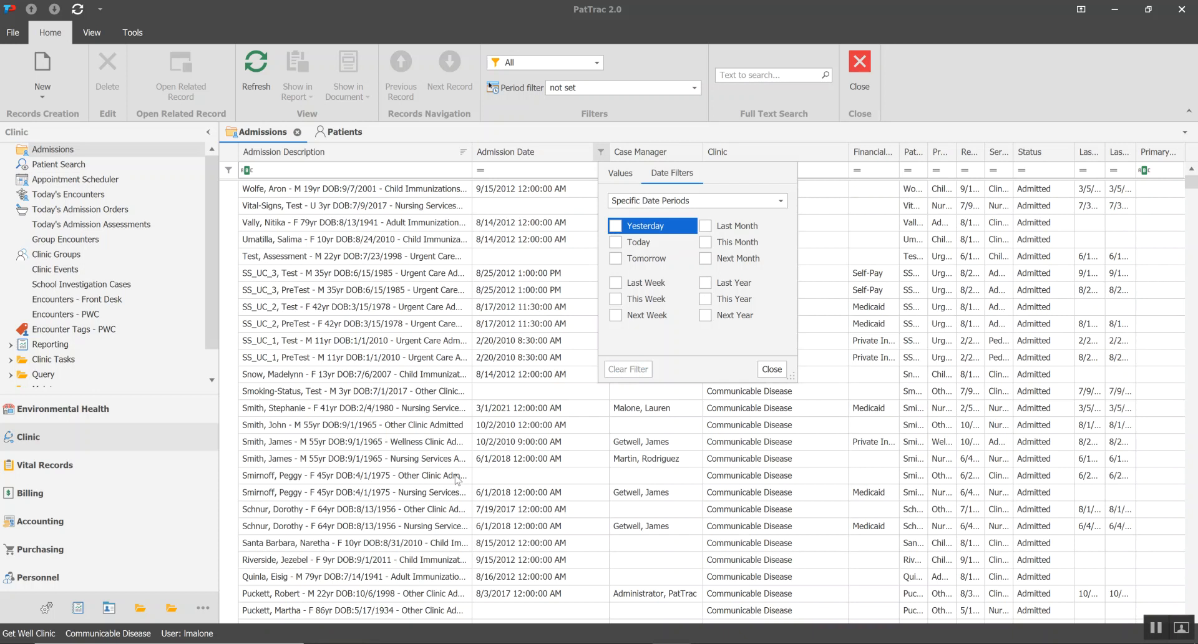
pyautogui.click(771, 369)
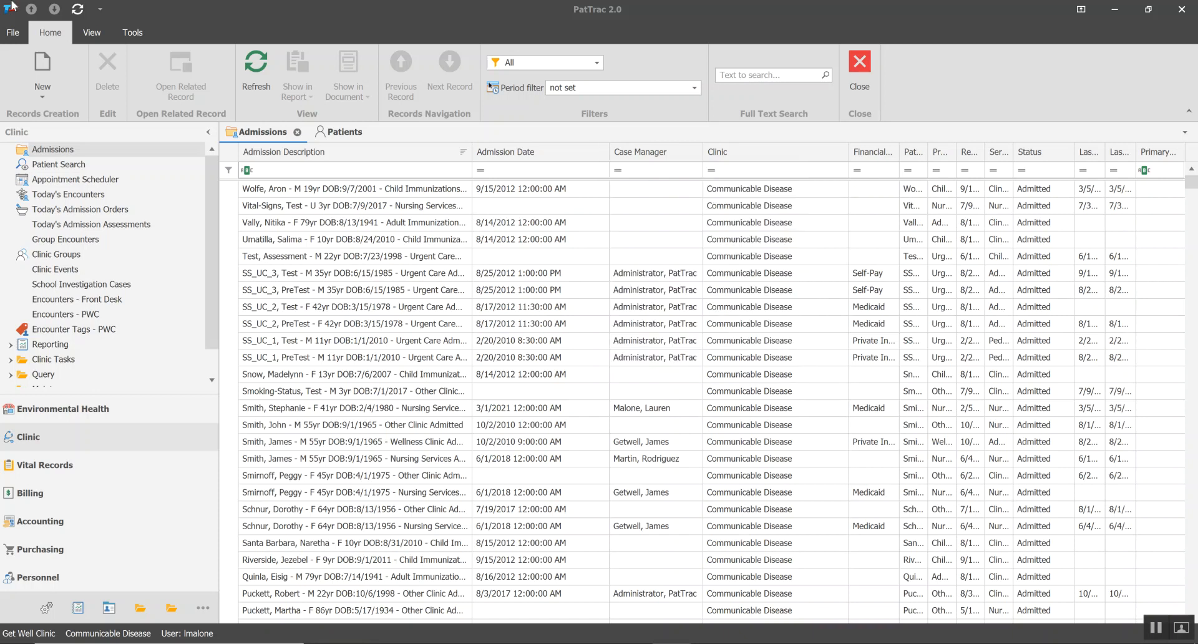
pyautogui.moveTo(845, 151); pyautogui.dragTo(801, 152)
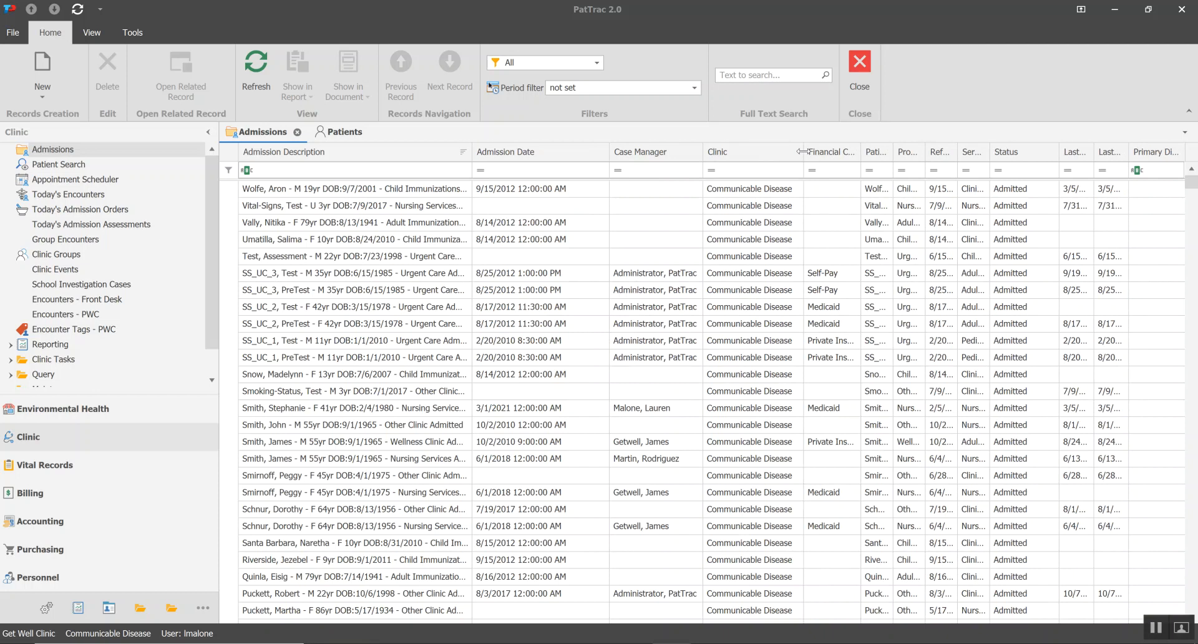